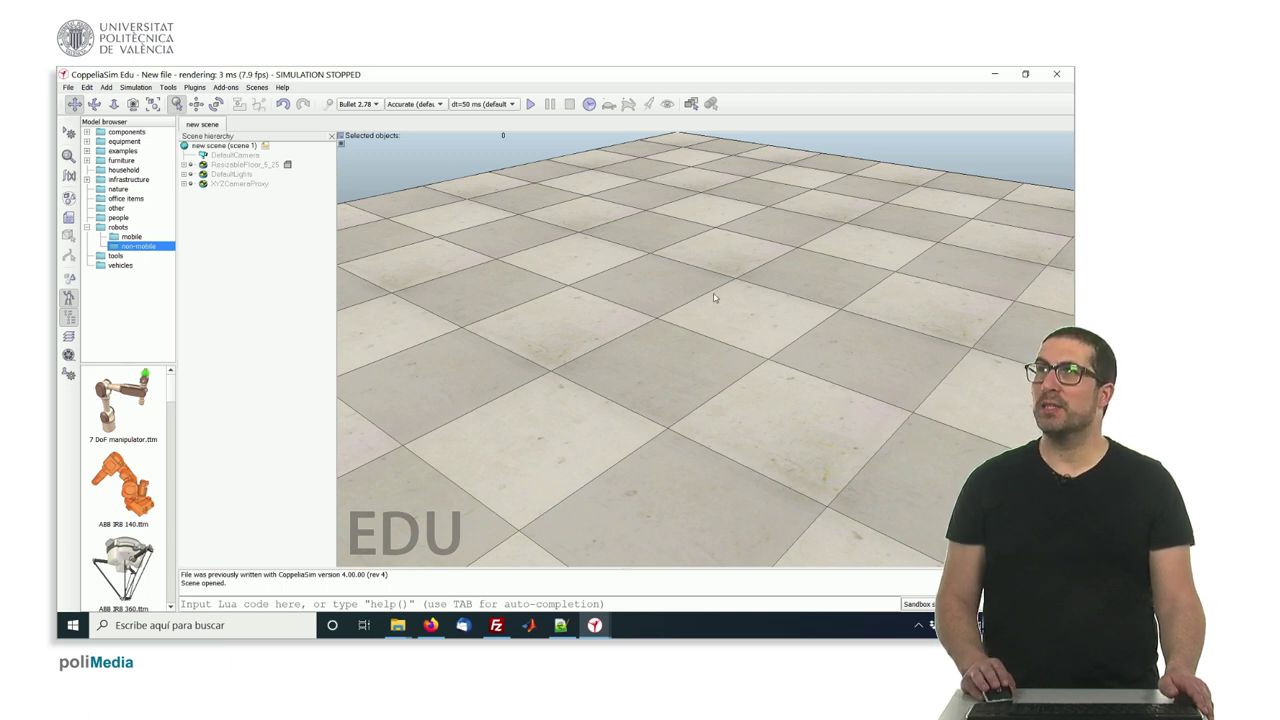
- Add a segment-type path to the scene from the Add > Path menu
click(106, 88)
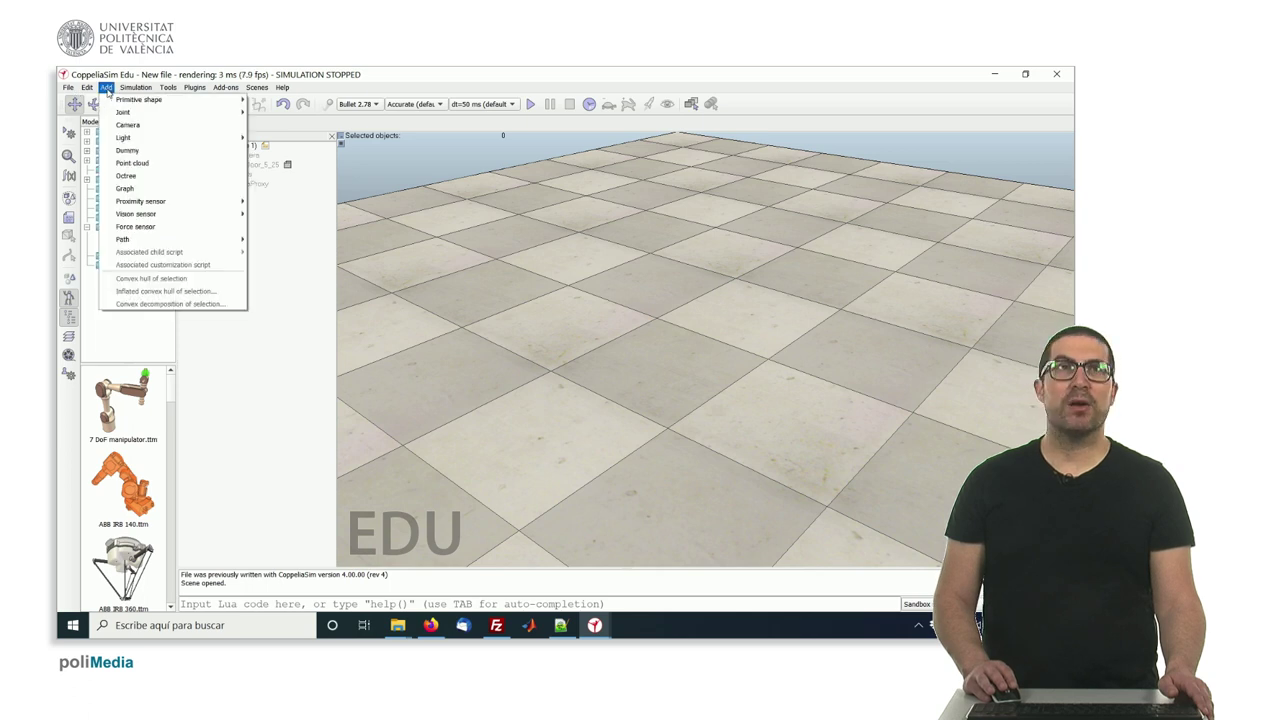
mouse_move(191, 244)
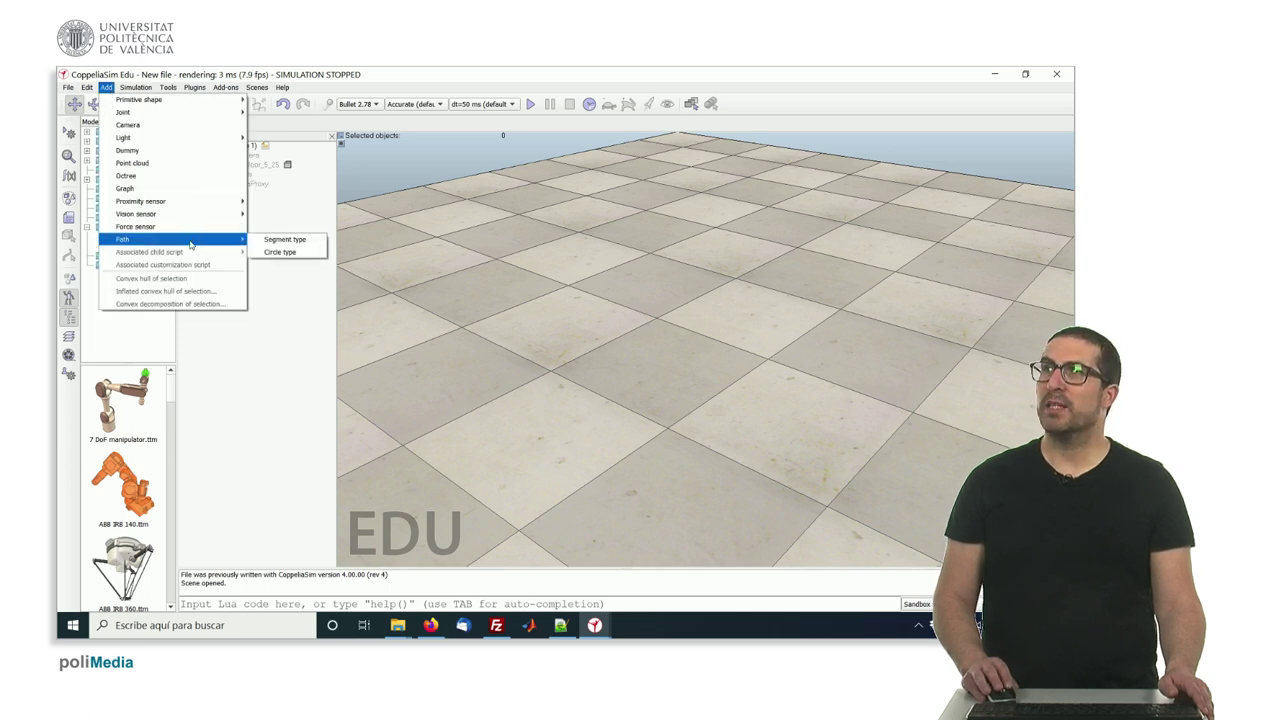
click(268, 242)
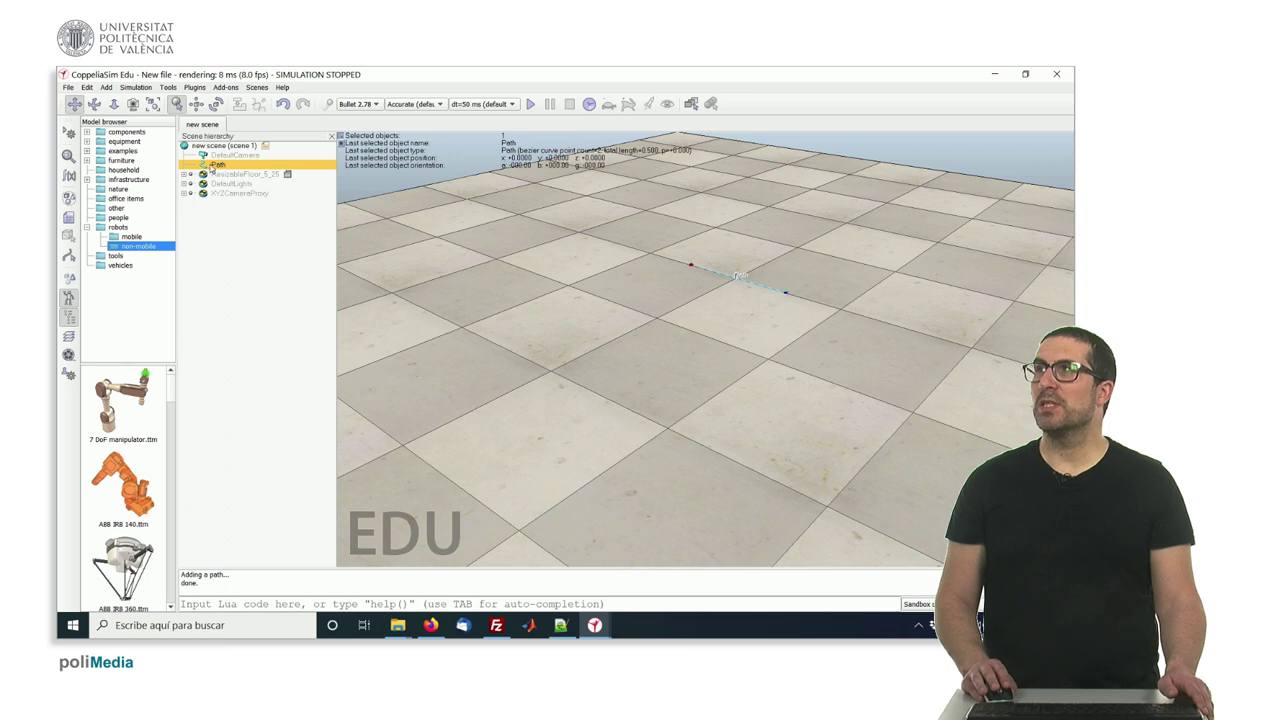
- Orbit the view and fit the selected Path close up on the floor
drag(487, 264, 660, 300)
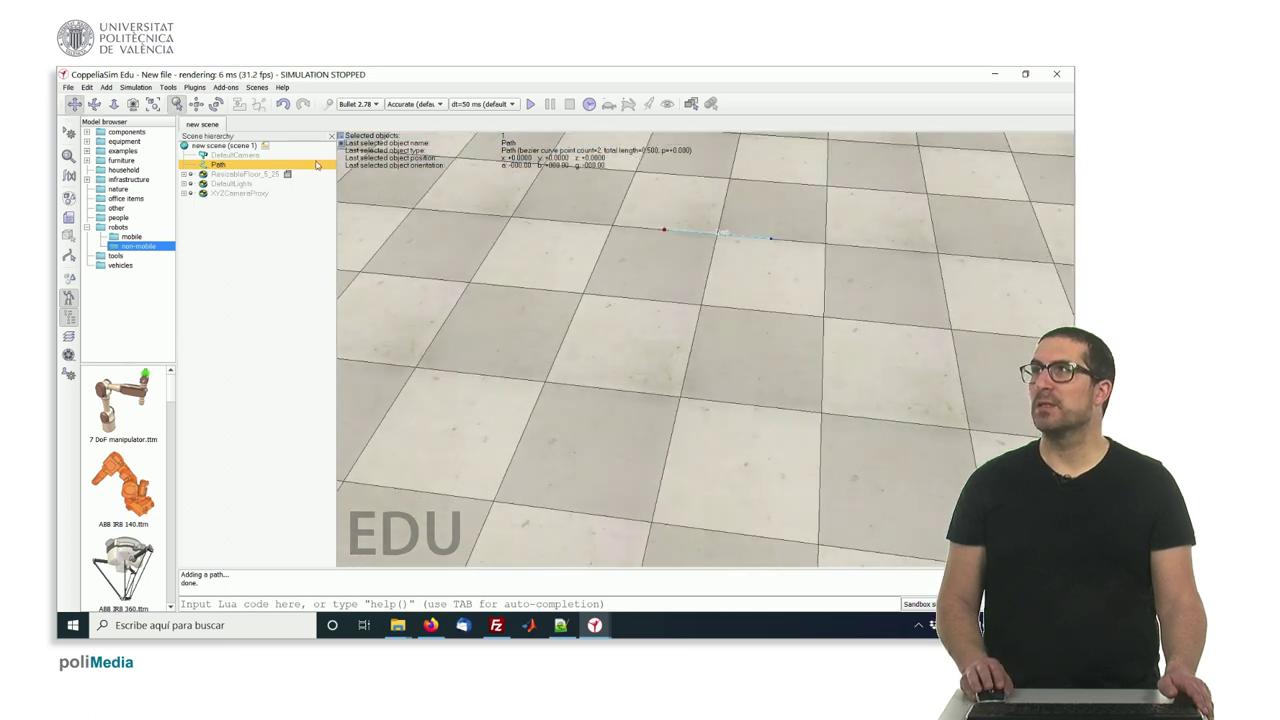
click(152, 104)
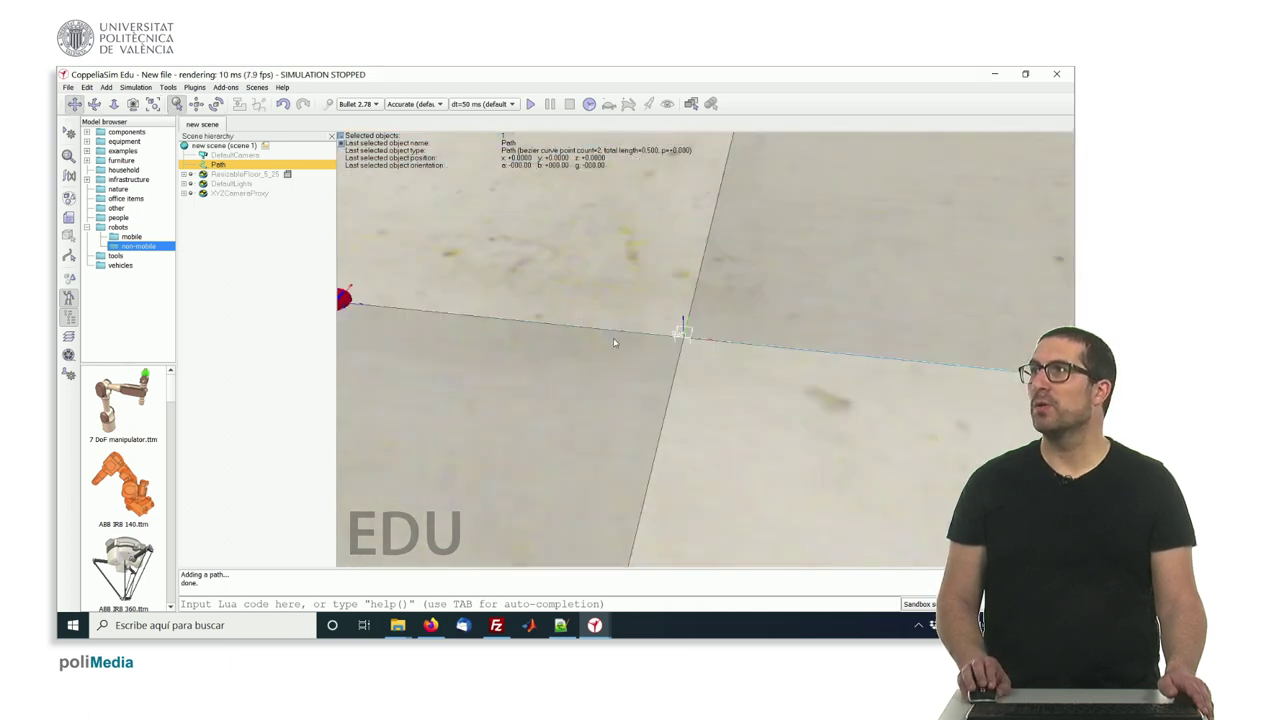
click(215, 252)
click(212, 165)
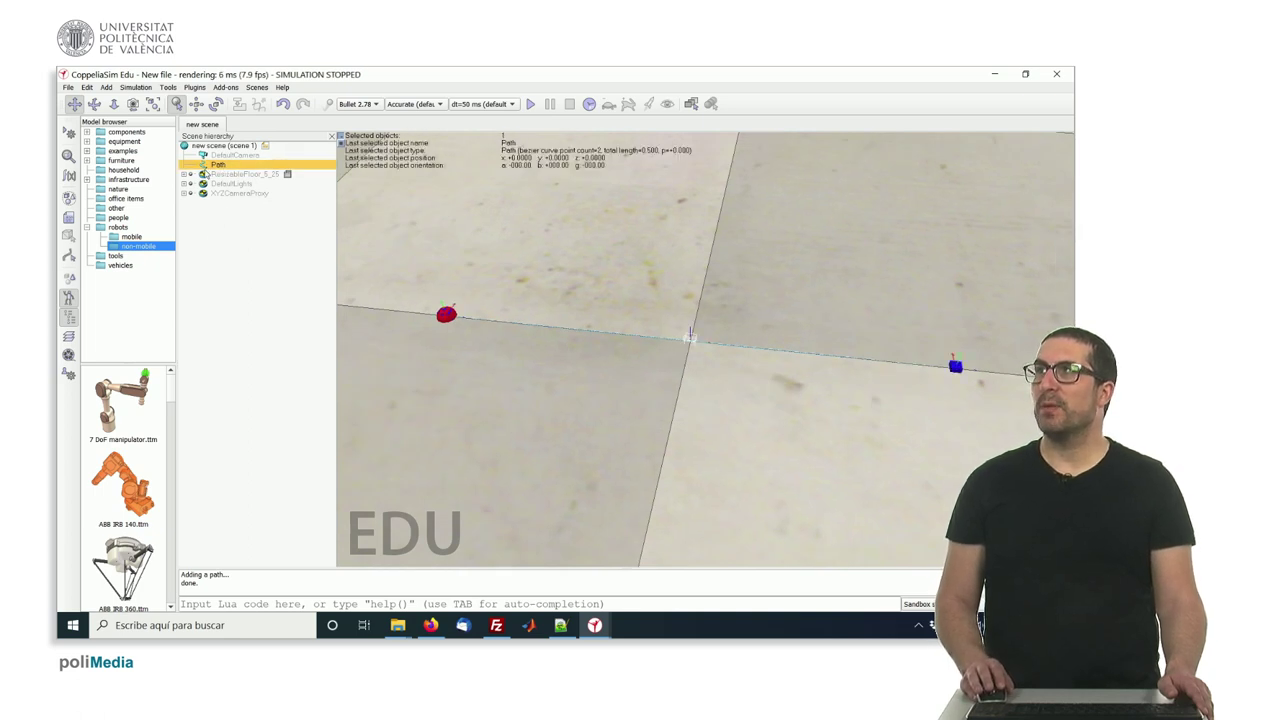
drag(532, 435, 535, 420)
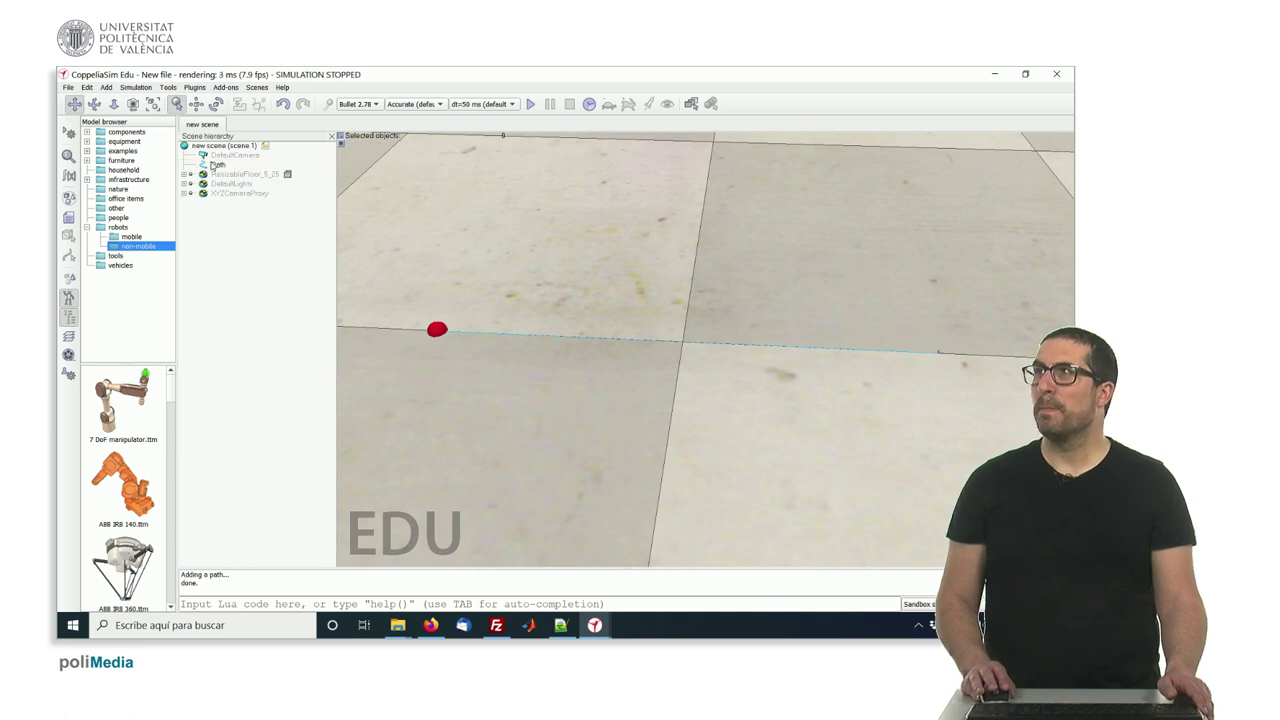
click(212, 164)
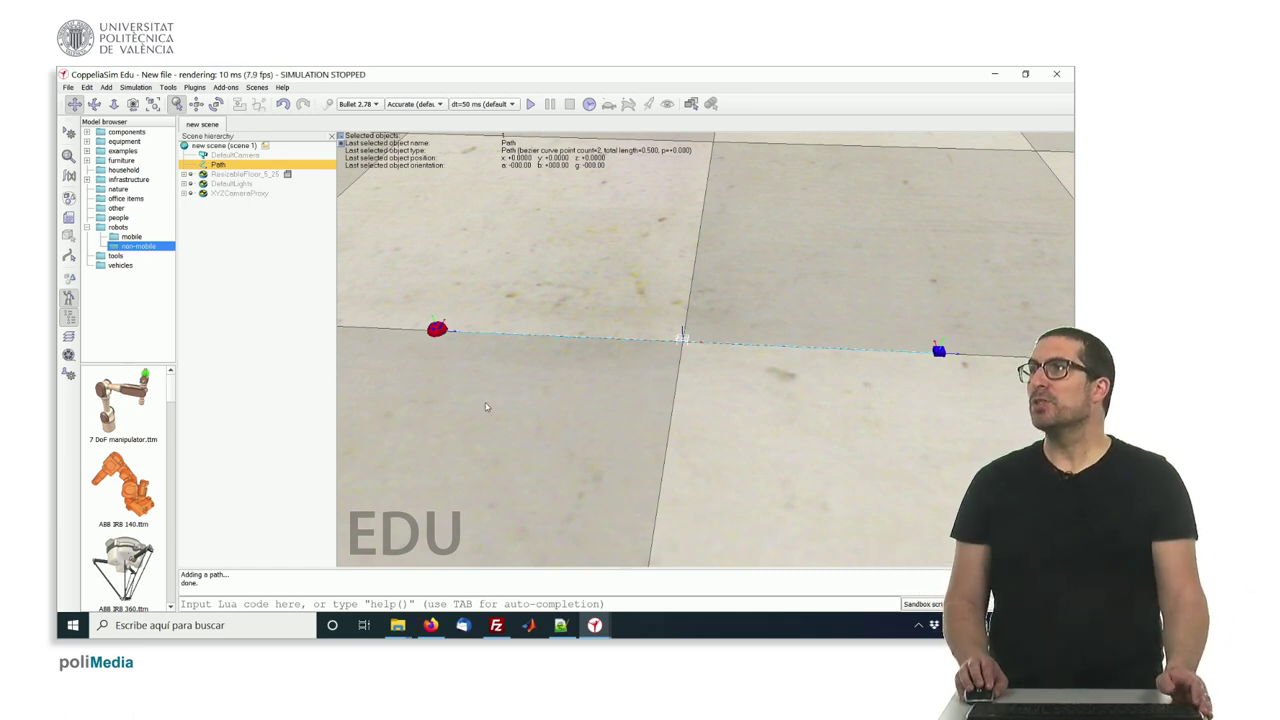
click(488, 409)
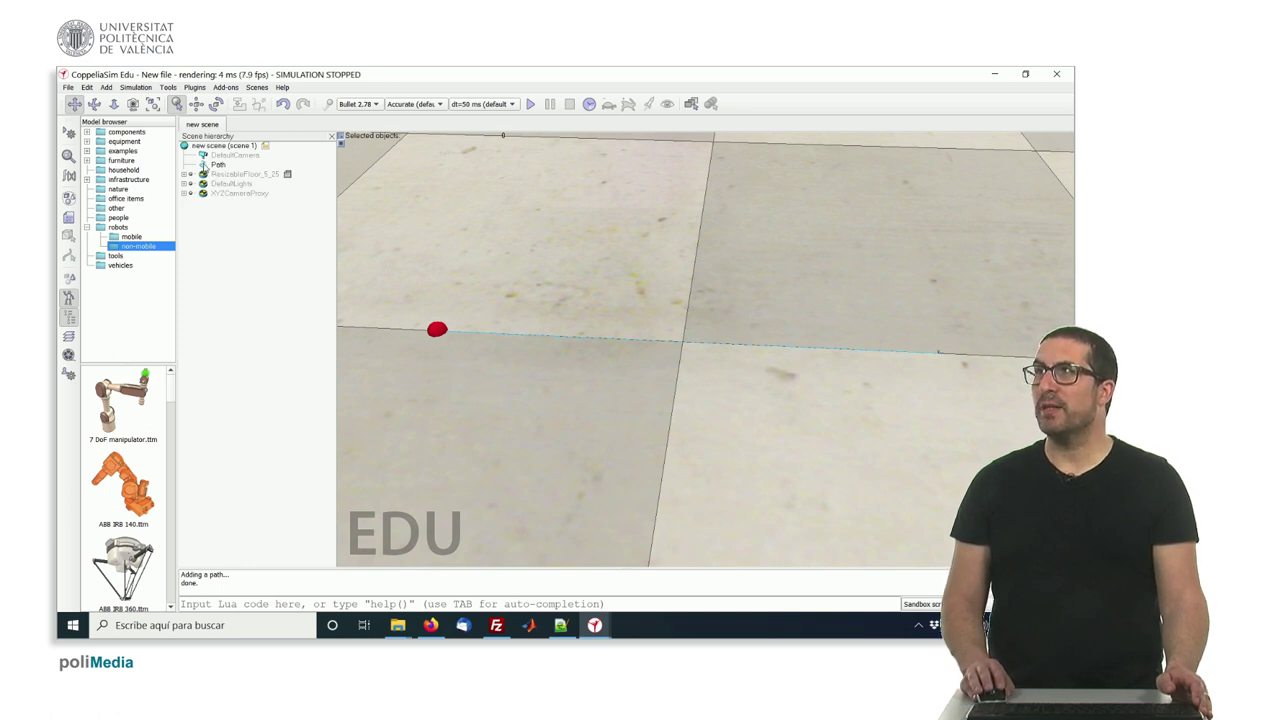
click(206, 165)
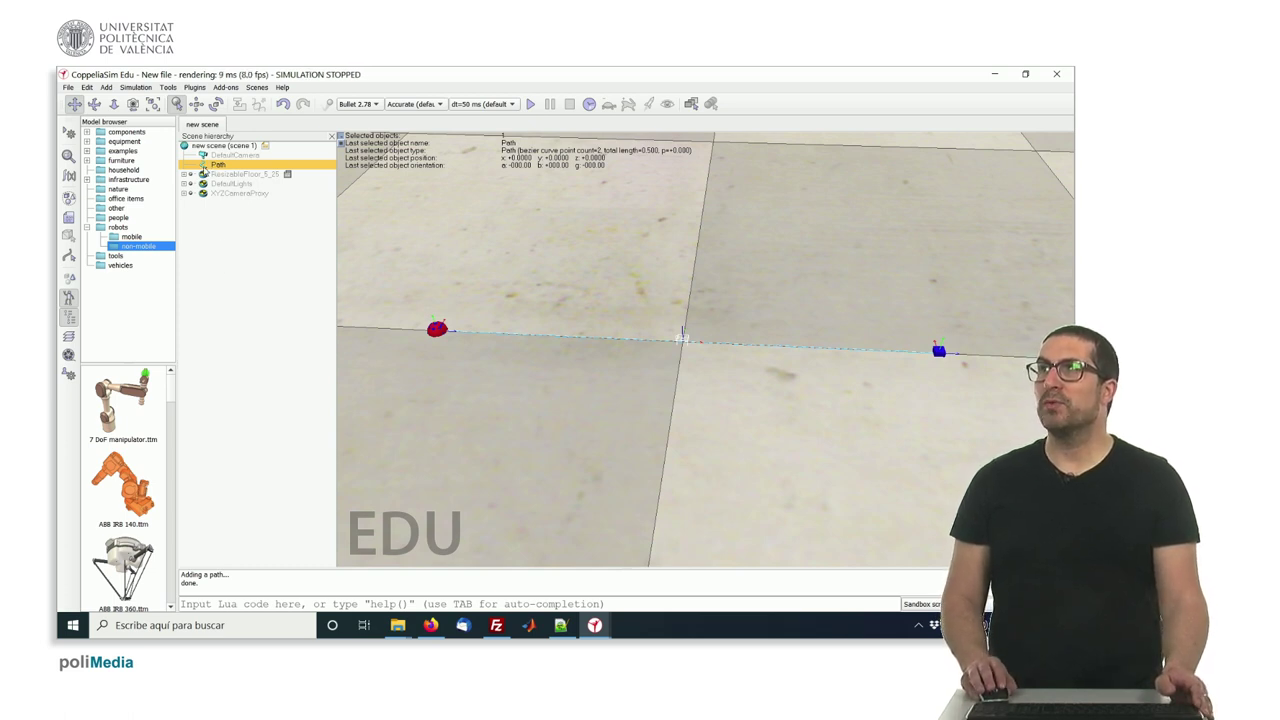
- Enable path shaping with a horizontal-segment section type and a scaling factor of 5
click(68, 156)
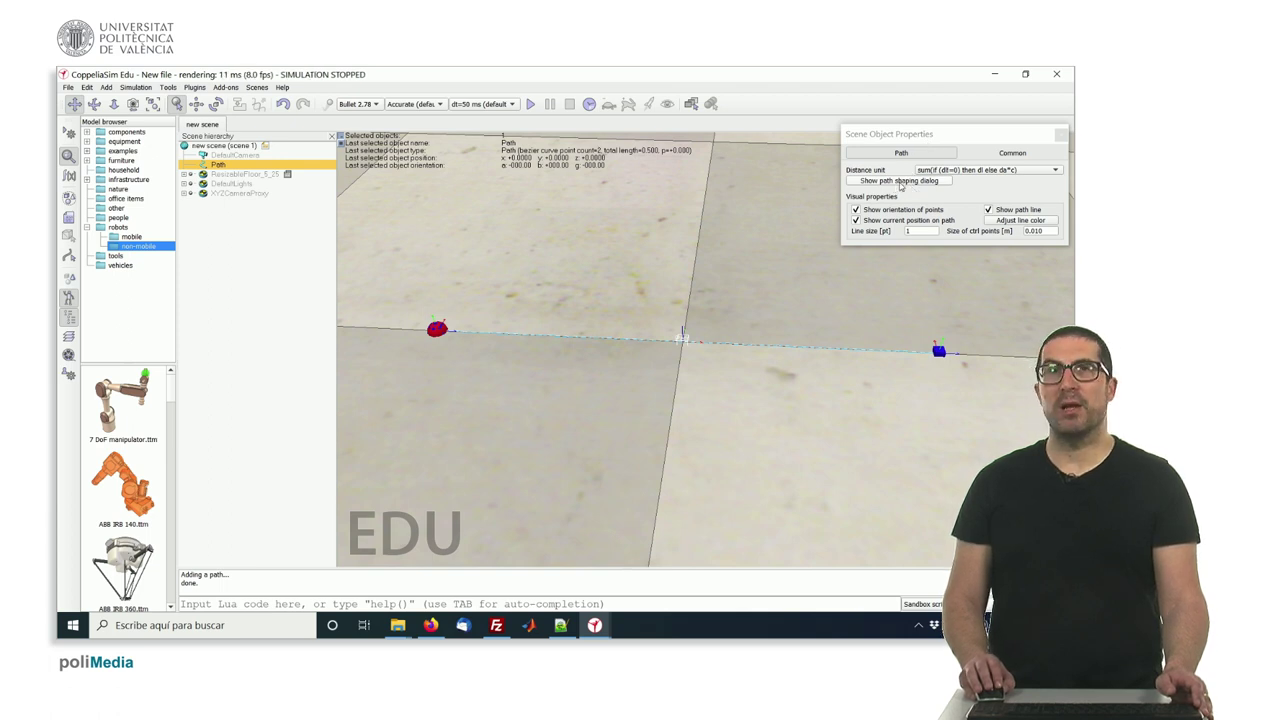
click(900, 182)
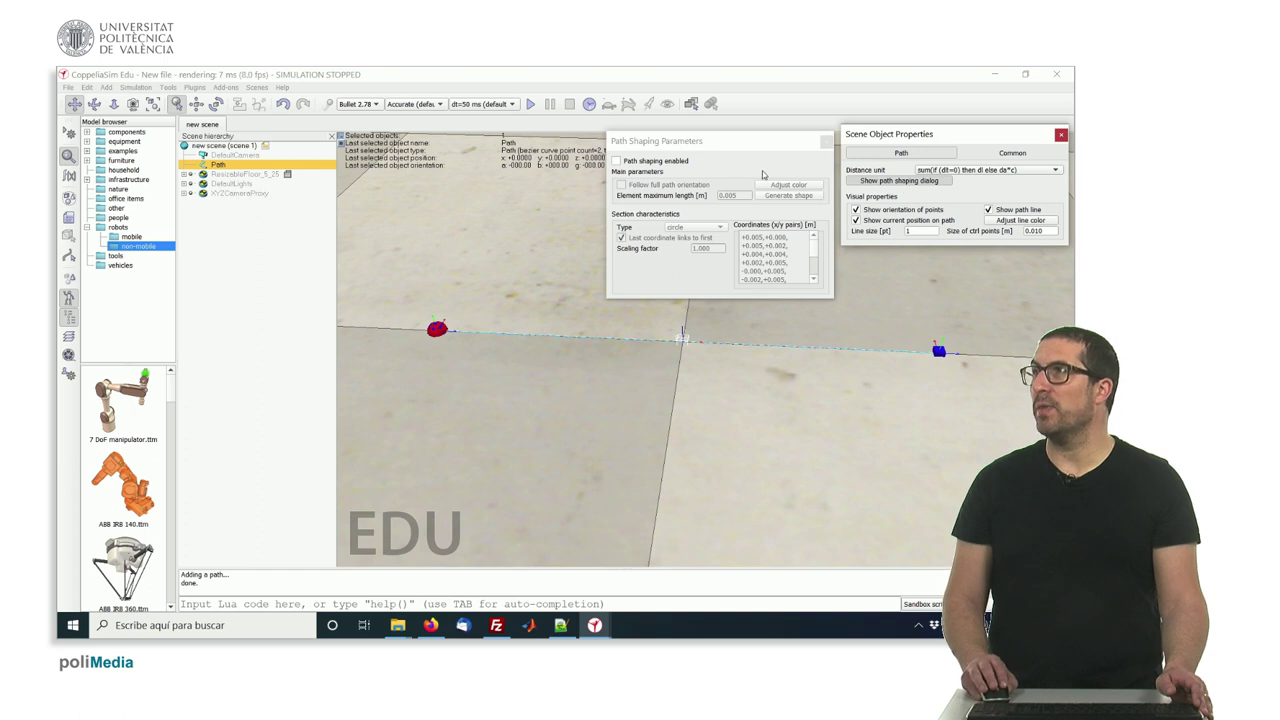
click(671, 164)
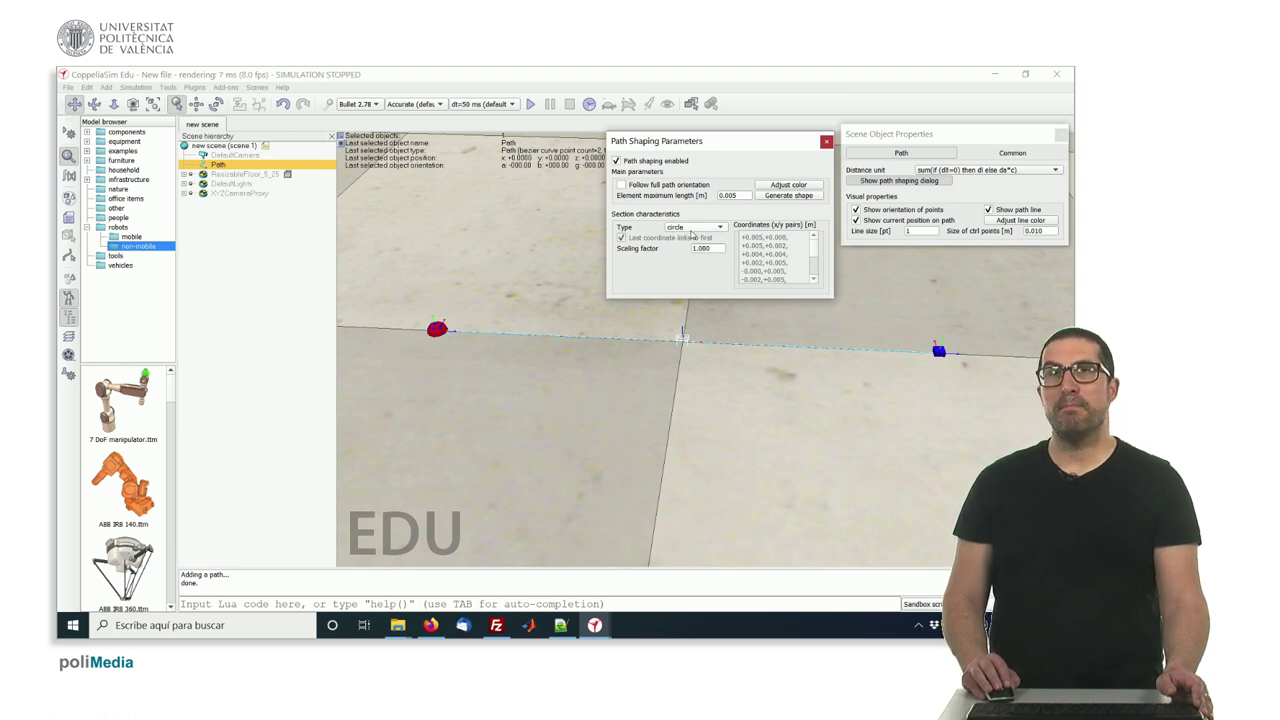
click(693, 229)
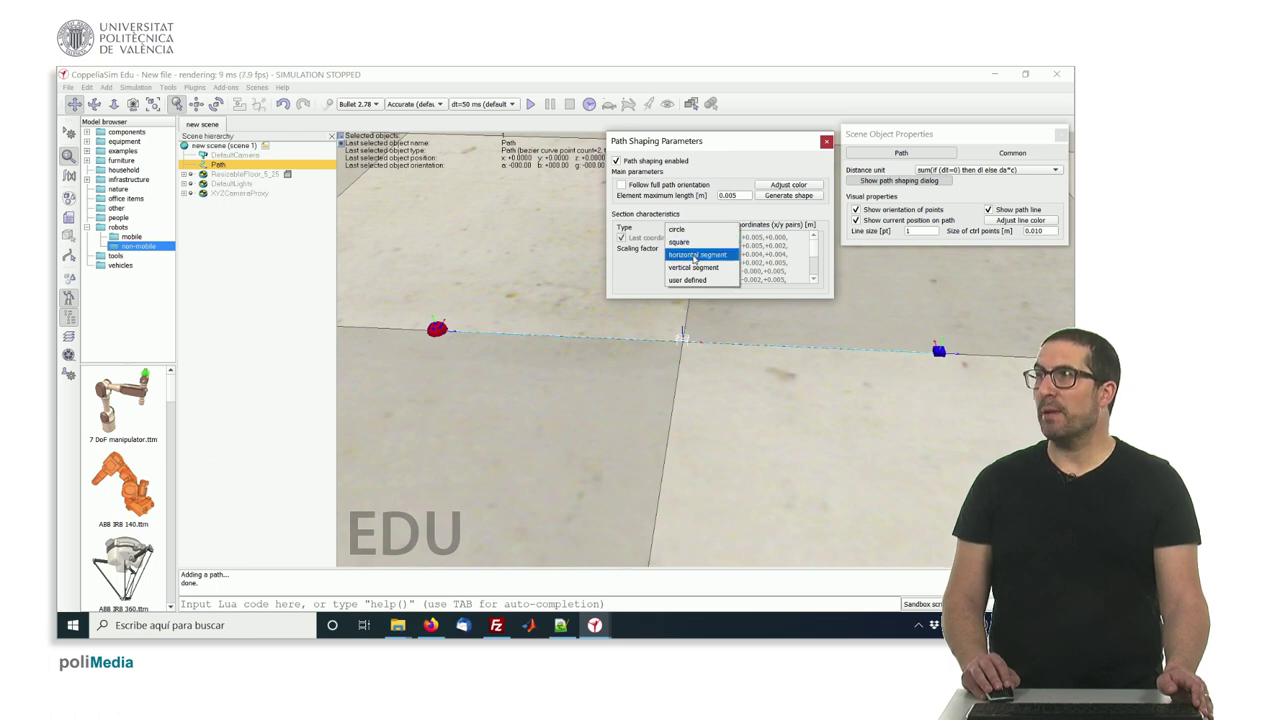
click(694, 256)
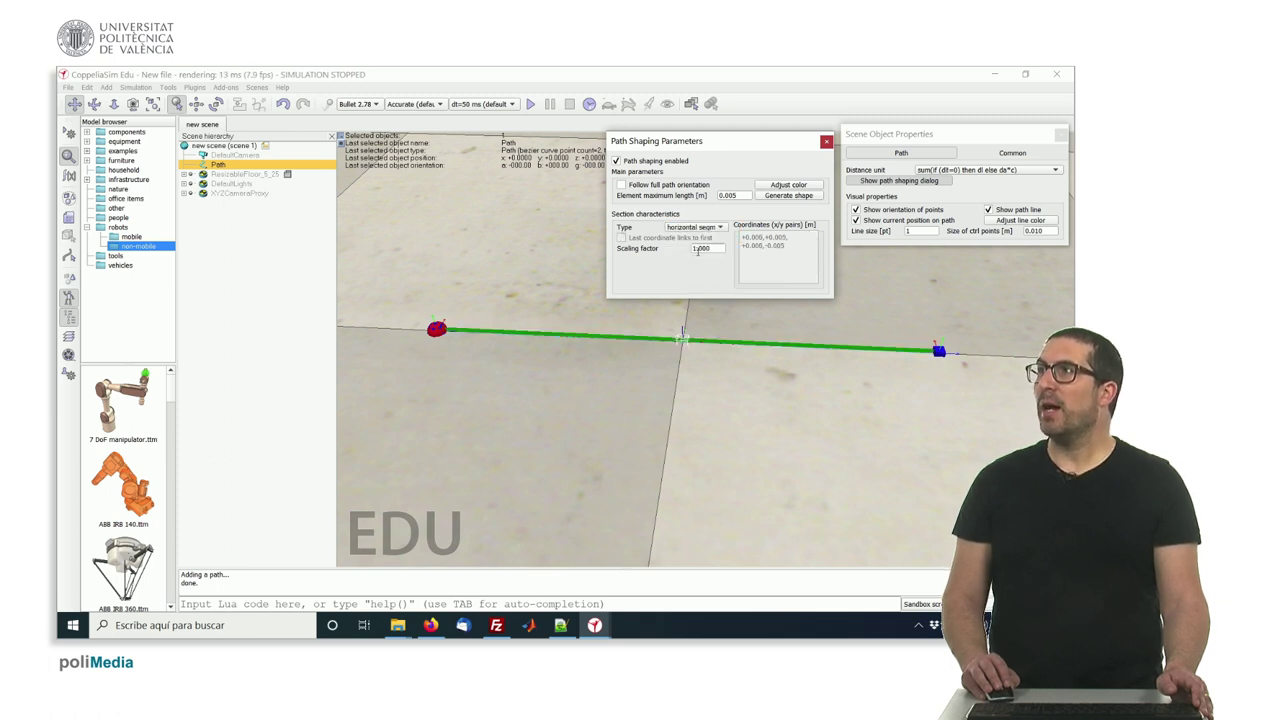
click(694, 248)
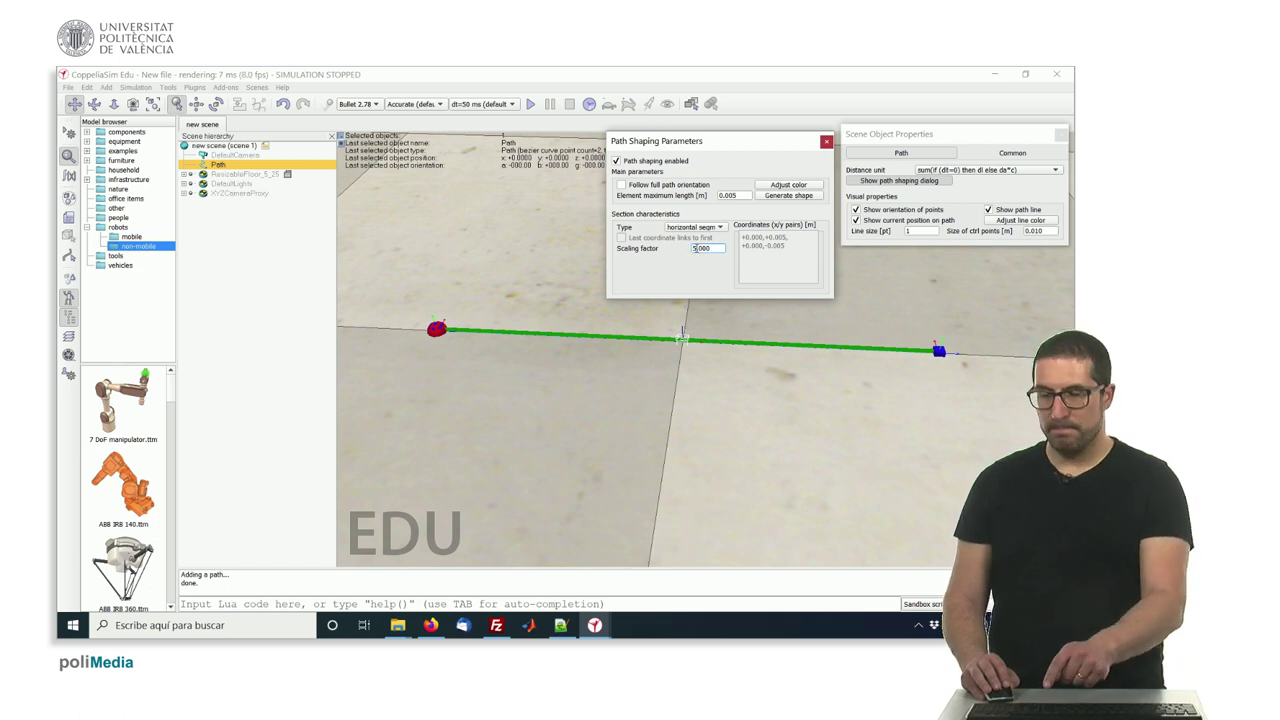
text(5)
key(Return)
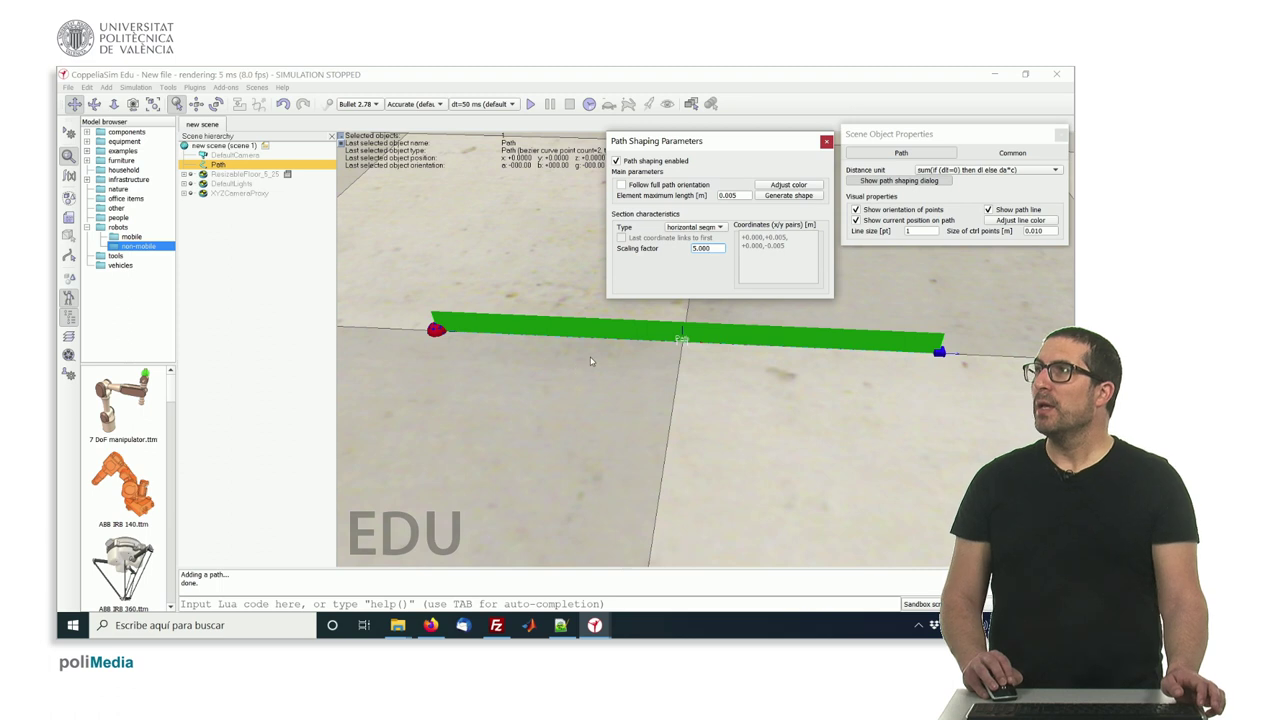
- Set the shaped path's ambient/diffuse colour to black, RGB 0, 0, 0
right_drag(590, 357, 650, 365)
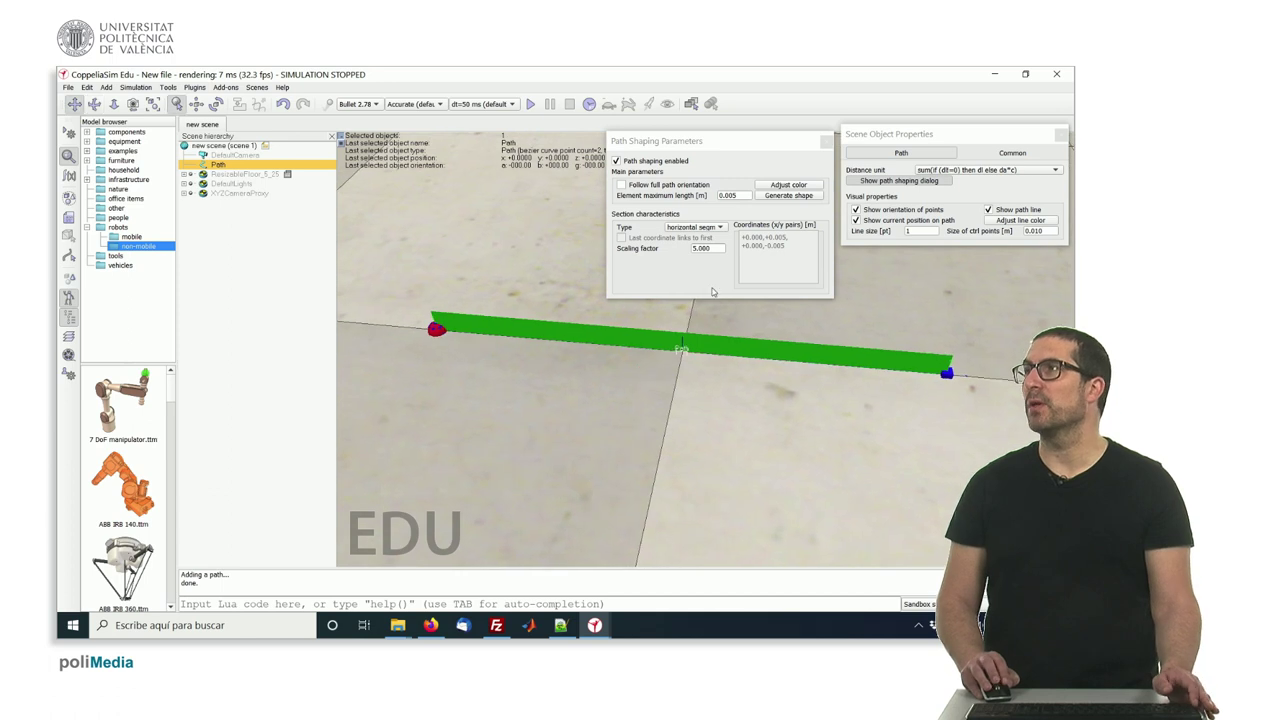
click(815, 186)
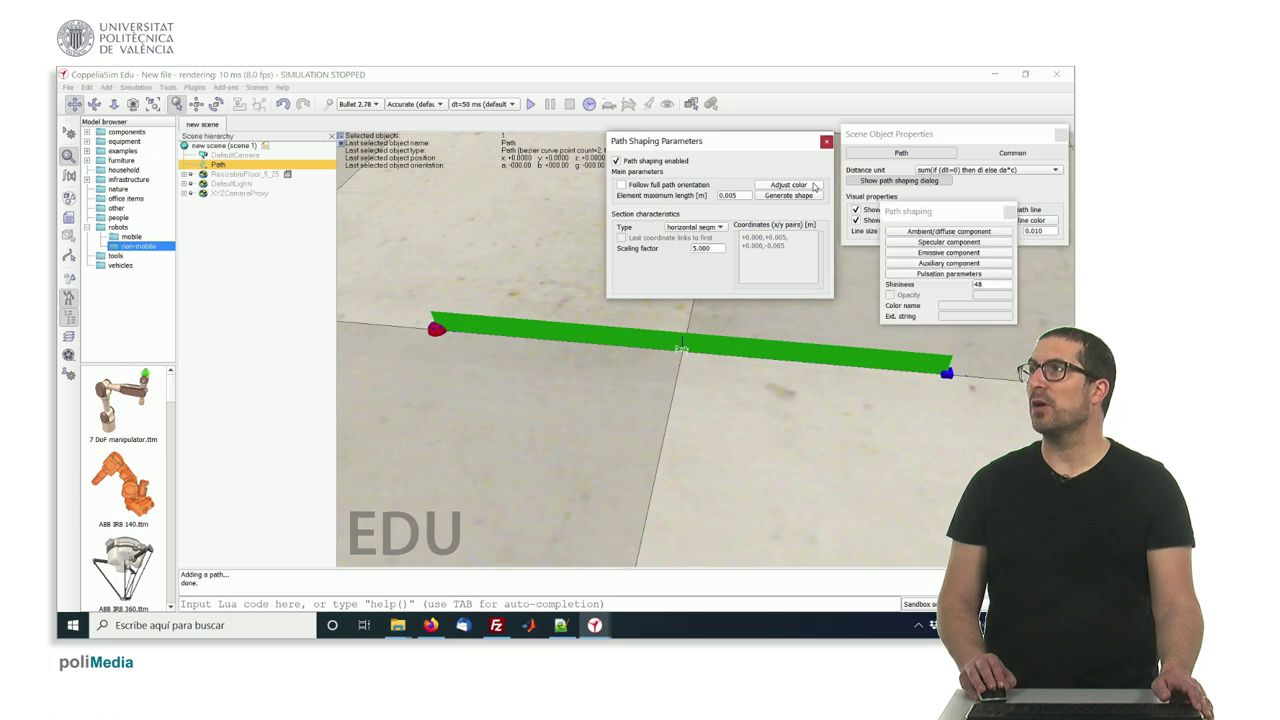
click(925, 233)
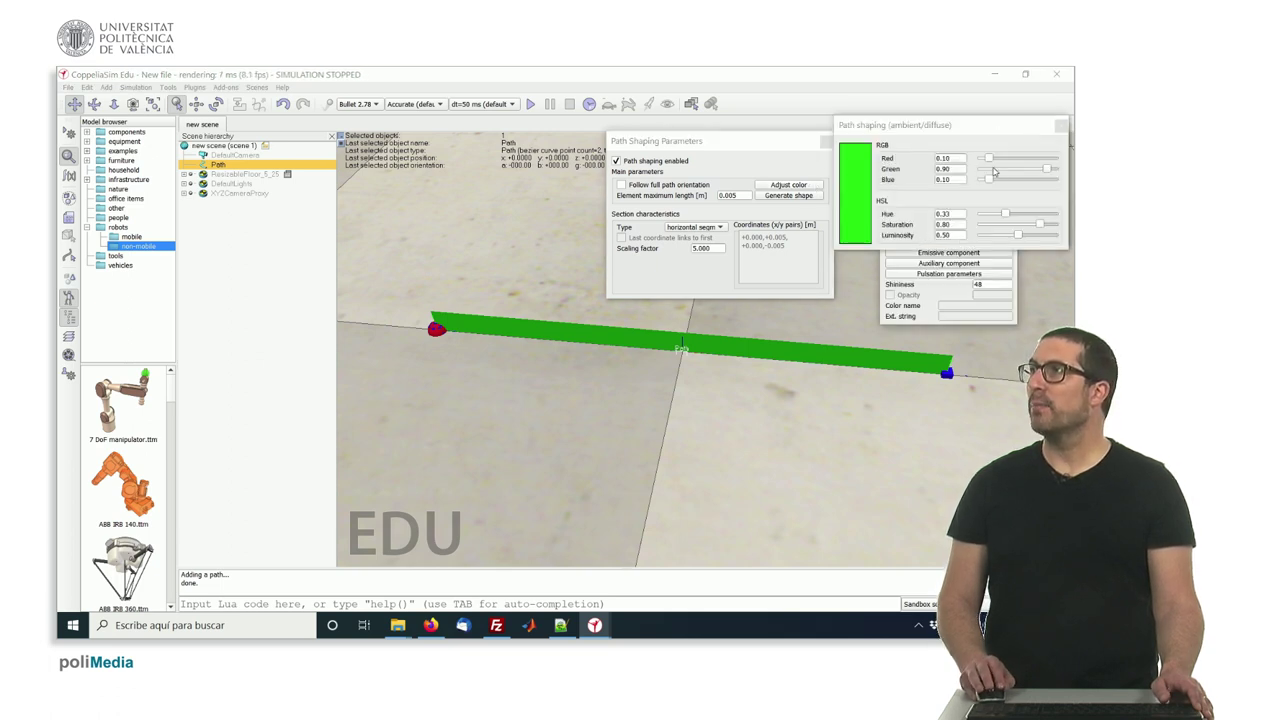
mouse_move(989, 159)
mouse_down()
mouse_move(971, 162)
mouse_move(978, 181)
mouse_up()
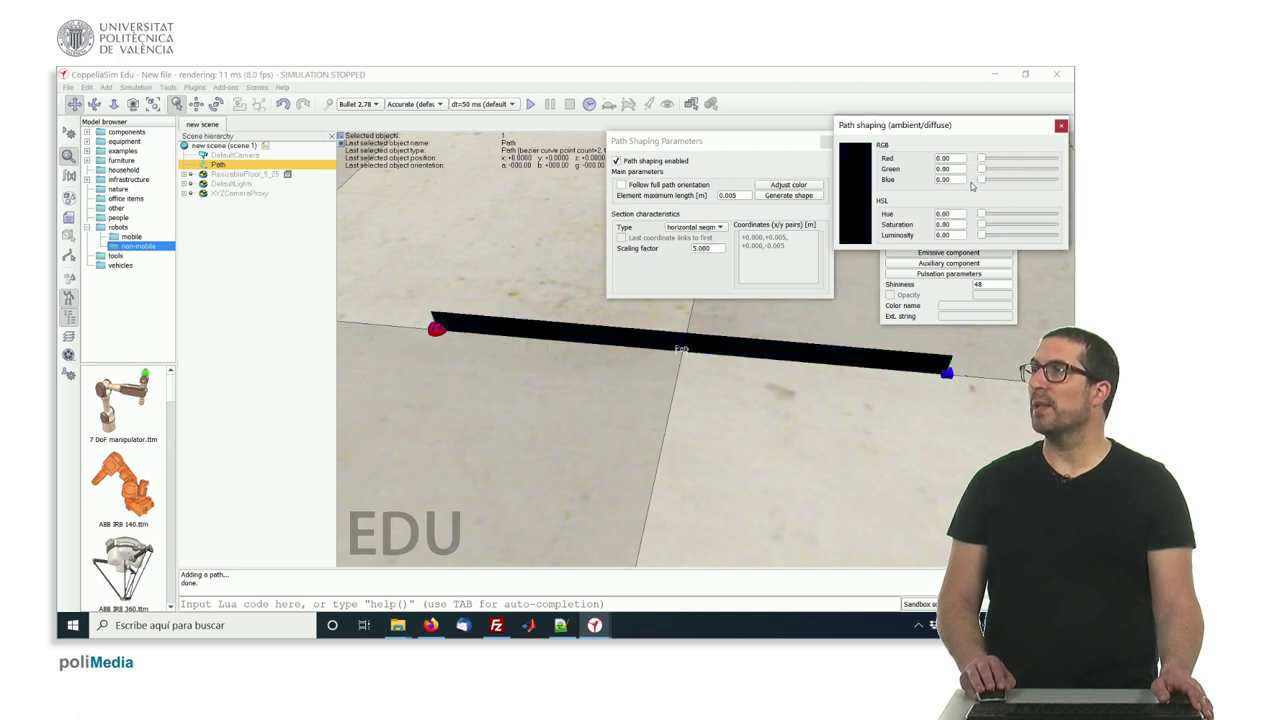
- Close the path colour windows and the Path Shaping Parameters dialog
click(1062, 126)
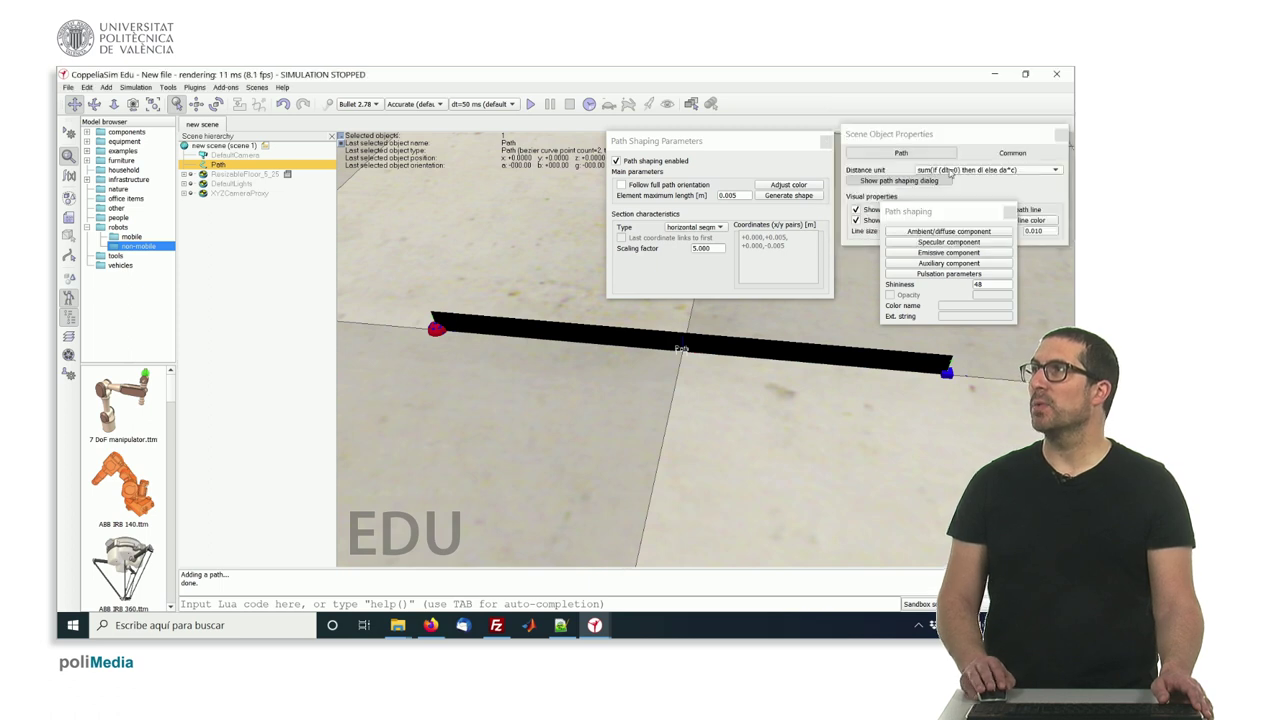
click(1010, 212)
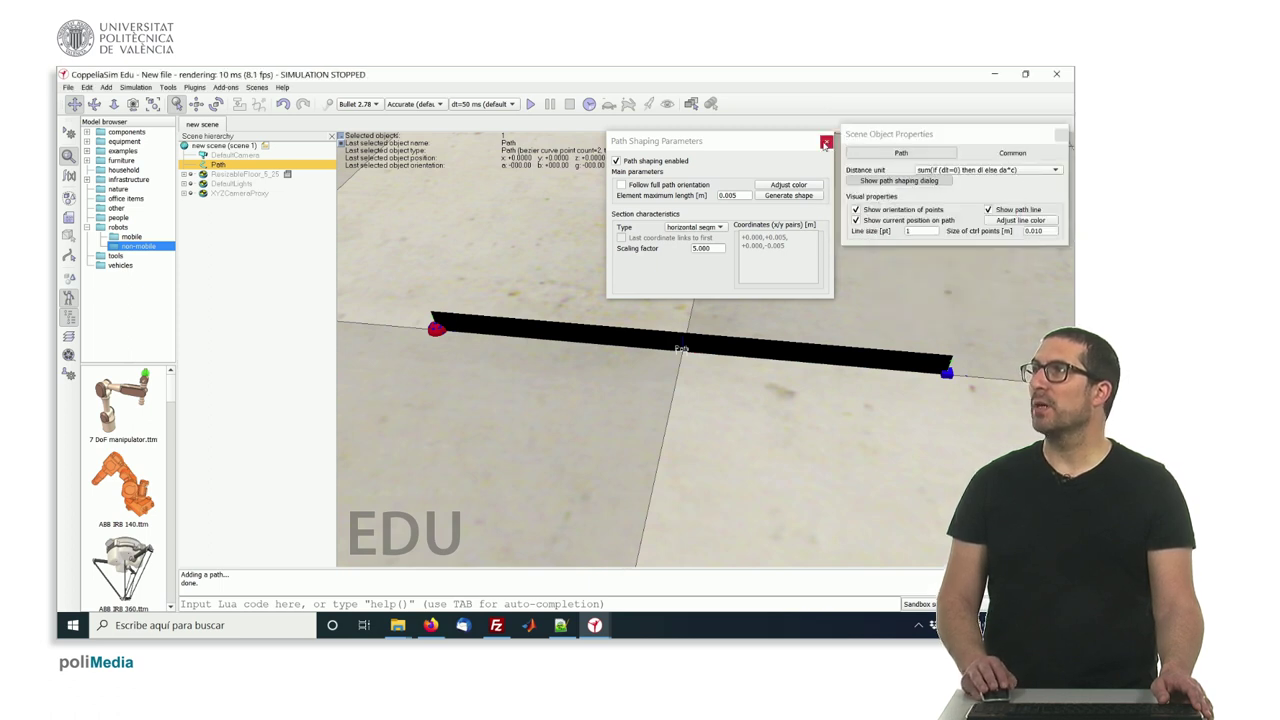
click(825, 143)
- Orbit and zoom out over the black path strip, then close the Scene Object Properties dialog
mouse_move(707, 386)
right_down()
mouse_move(831, 292)
mouse_move(920, 336)
mouse_move(715, 399)
right_up()
scroll(712, 395, down, 5)
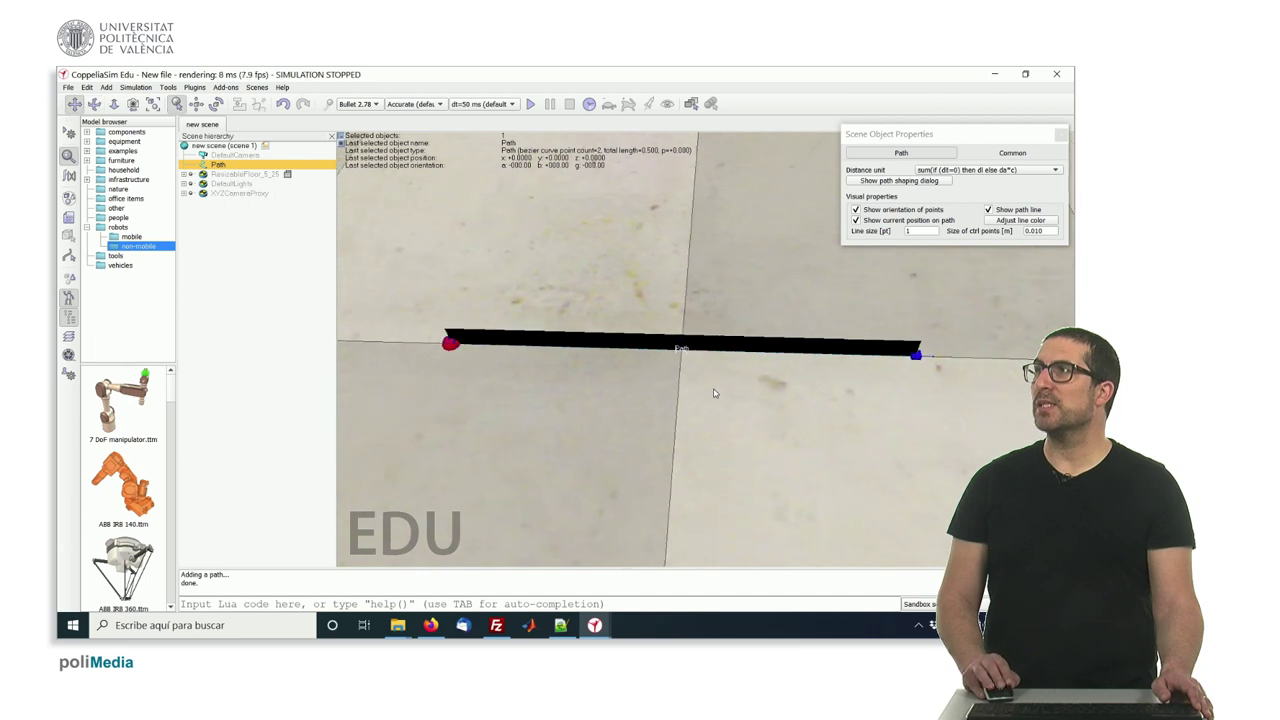
scroll(704, 385, down, 2)
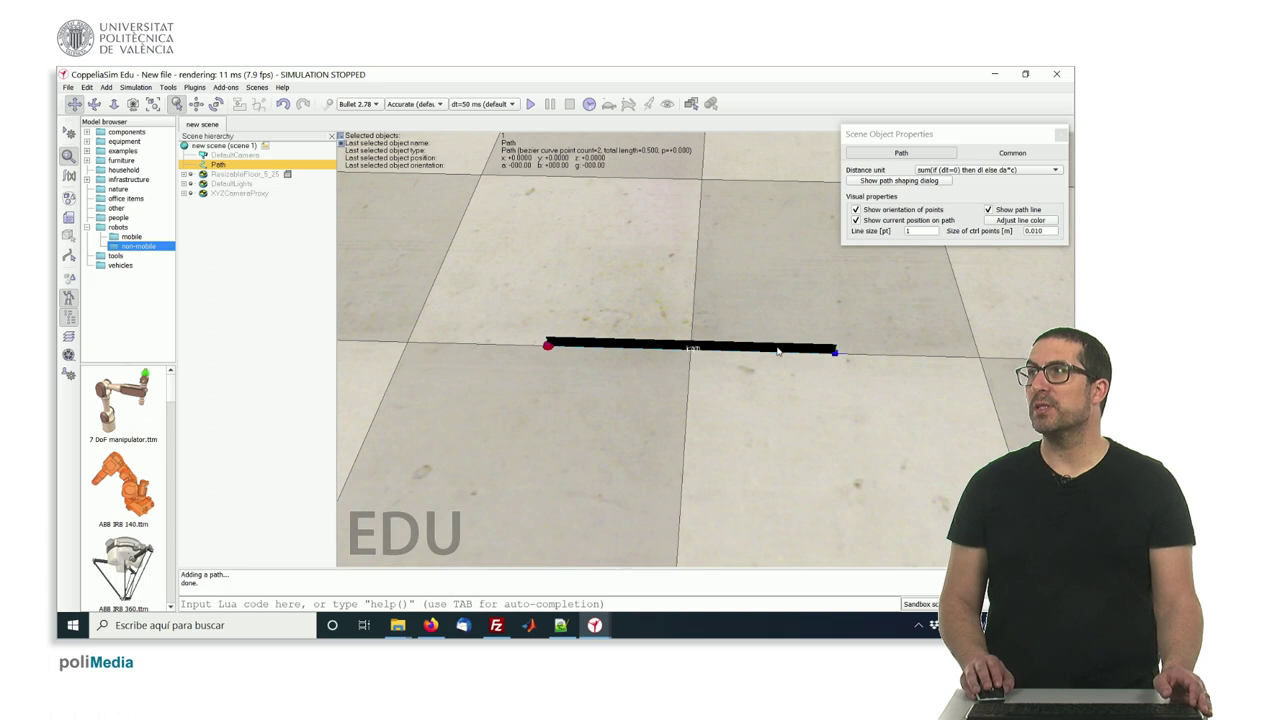
click(1061, 135)
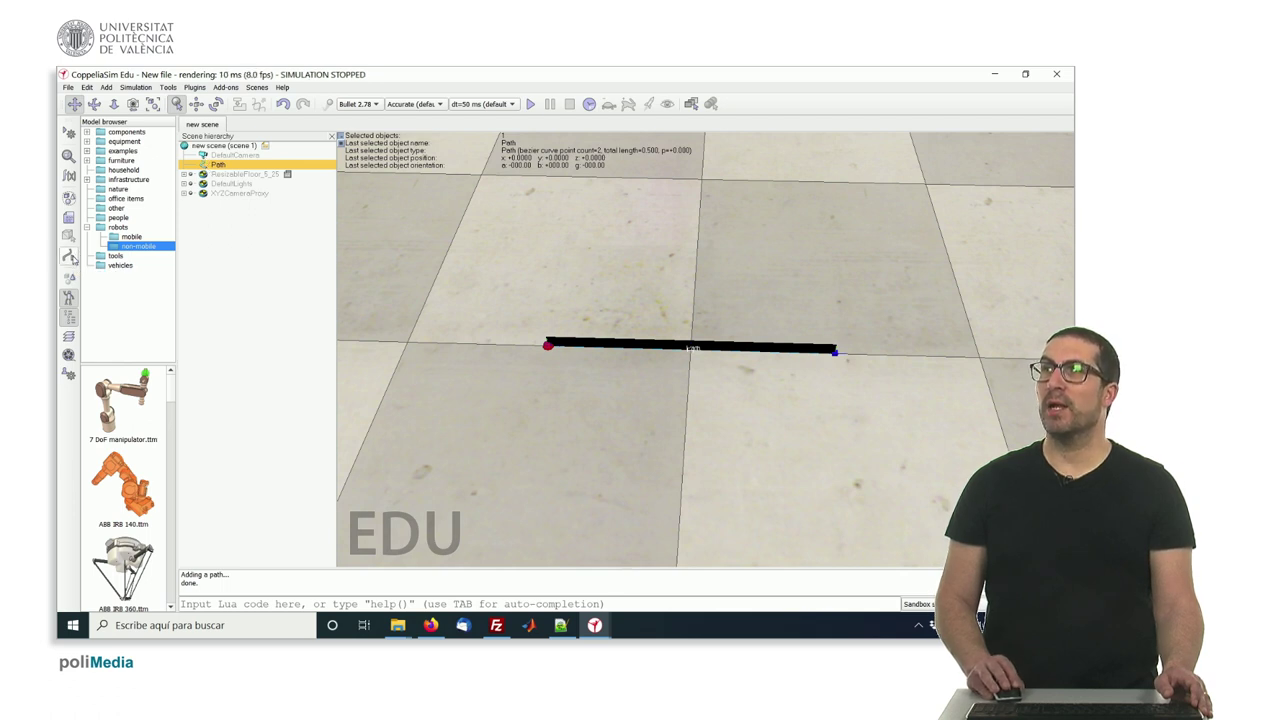
- Enter path edit mode and copy Path point 1 to create Path point 3
click(69, 256)
mouse_move(515, 343)
right_down()
mouse_move(505, 334)
mouse_move(532, 317)
mouse_move(523, 323)
right_up()
right_drag(604, 326, 578, 342)
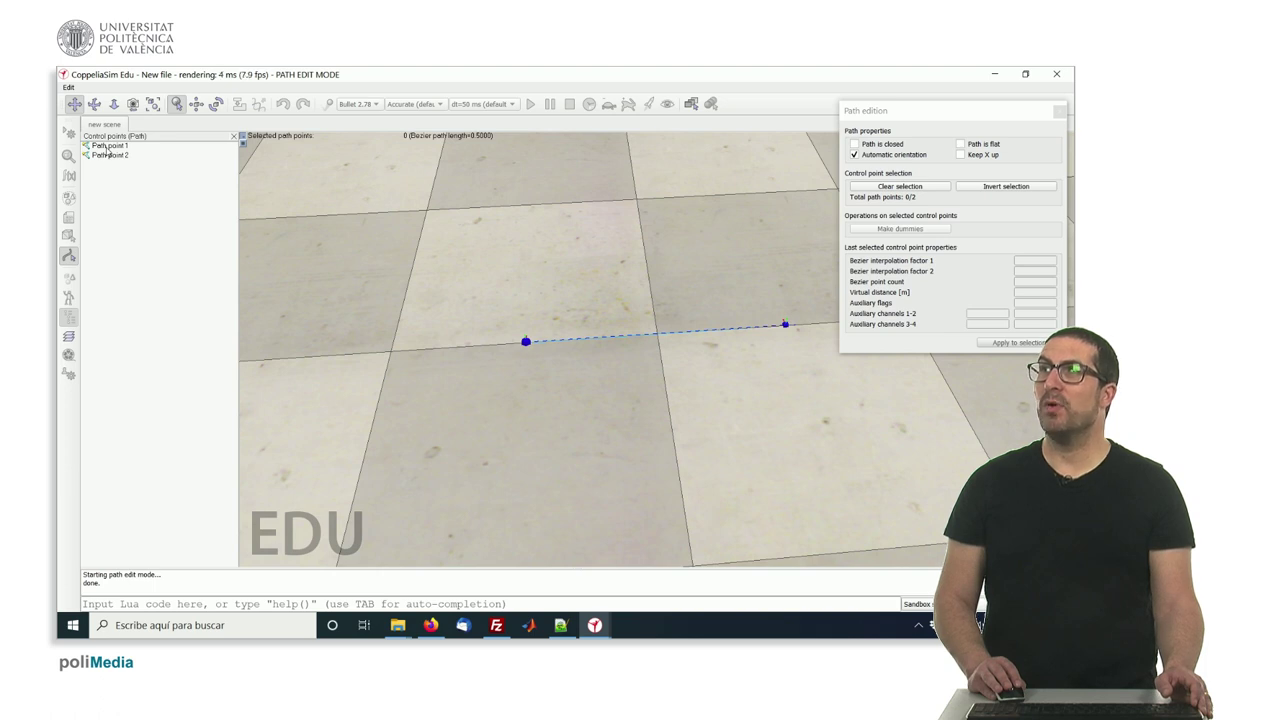
click(106, 146)
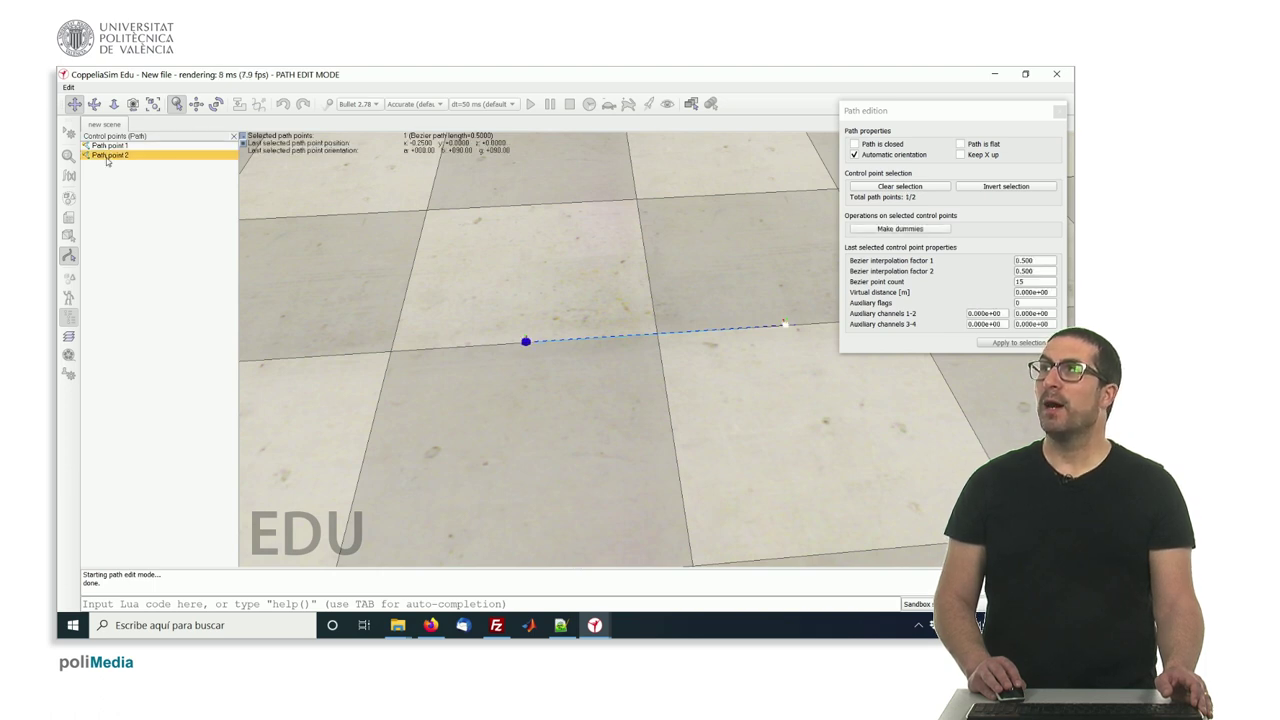
click(107, 157)
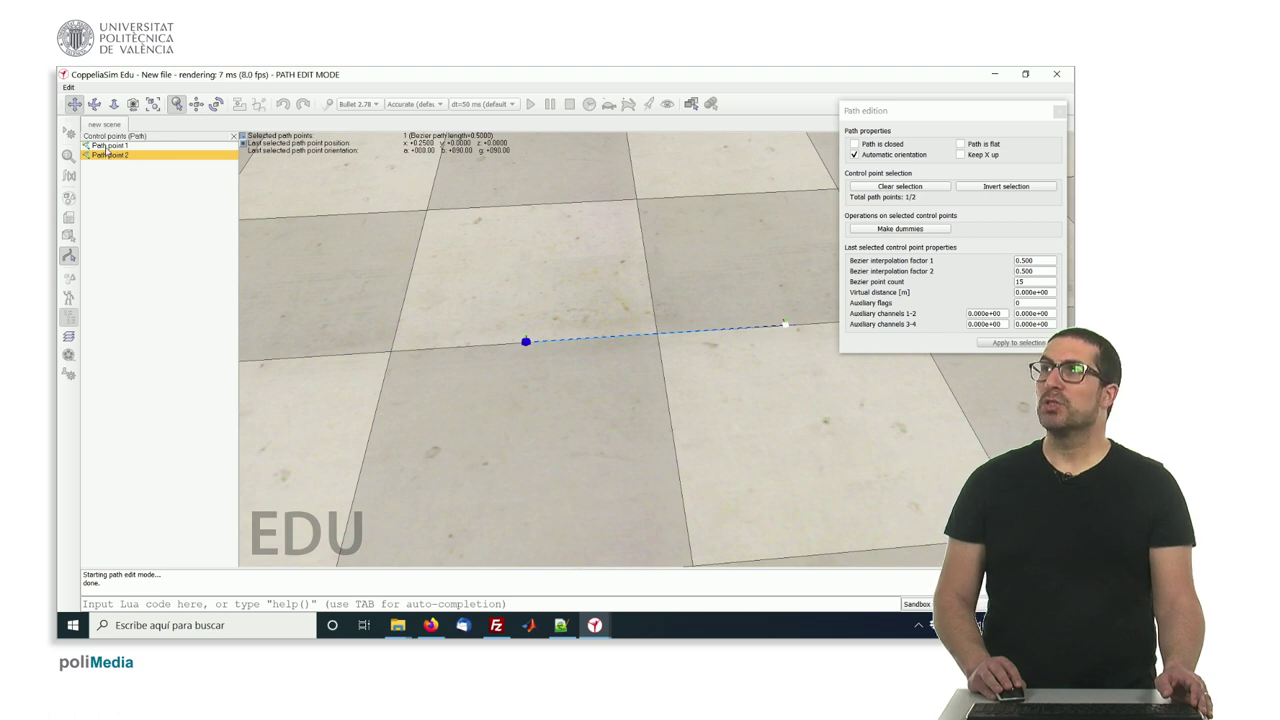
click(106, 146)
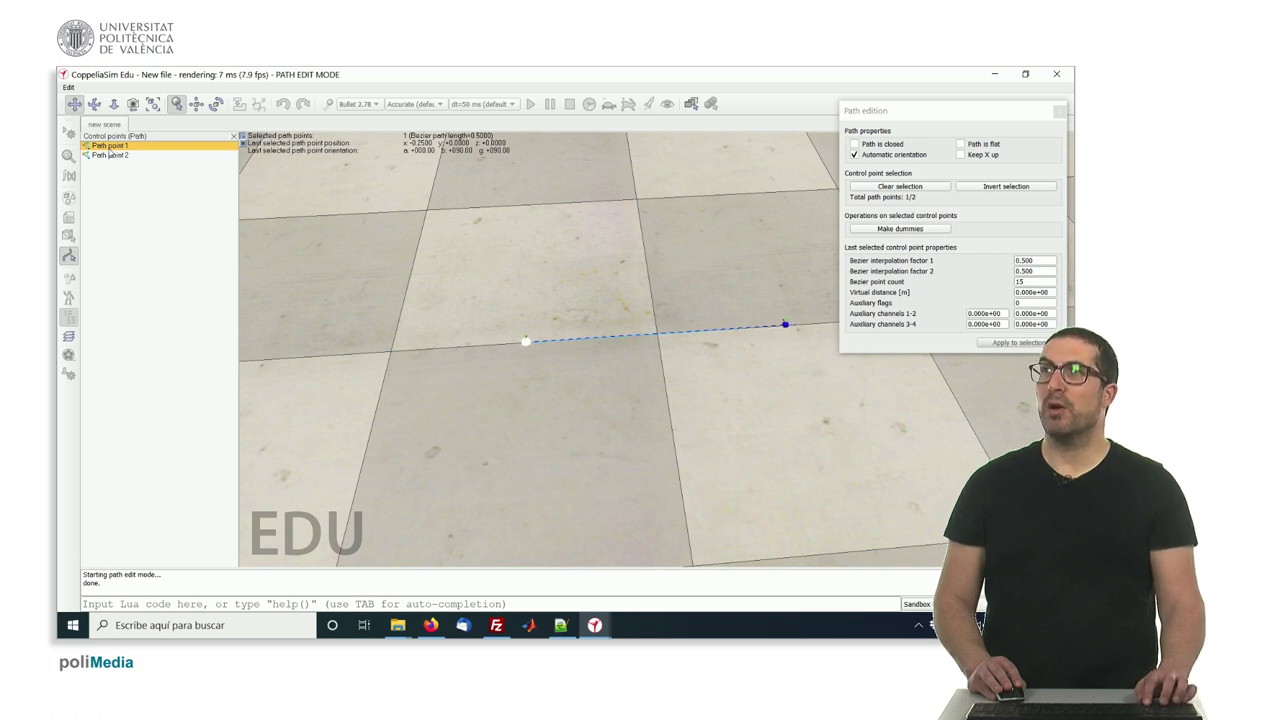
key(ctrl+c)
key(ctrl+v)
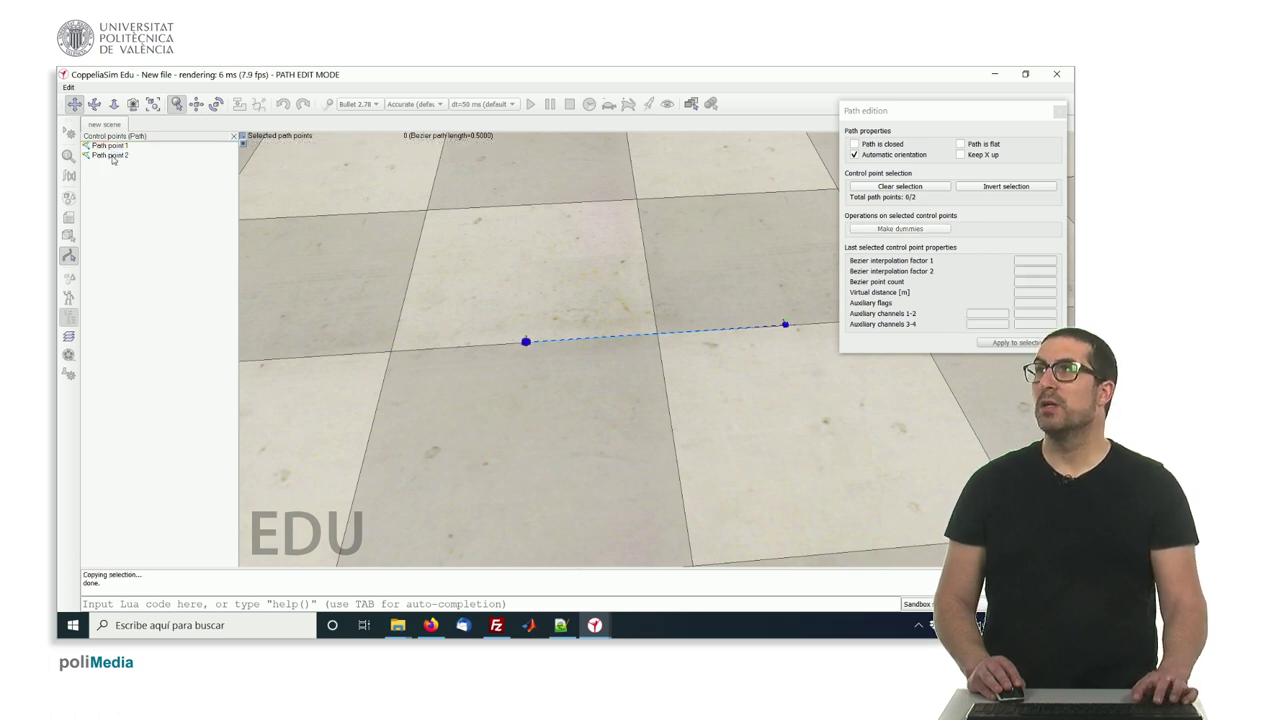
- Move Path point 1 toward the upper left of the floor with the shift tool
click(110, 146)
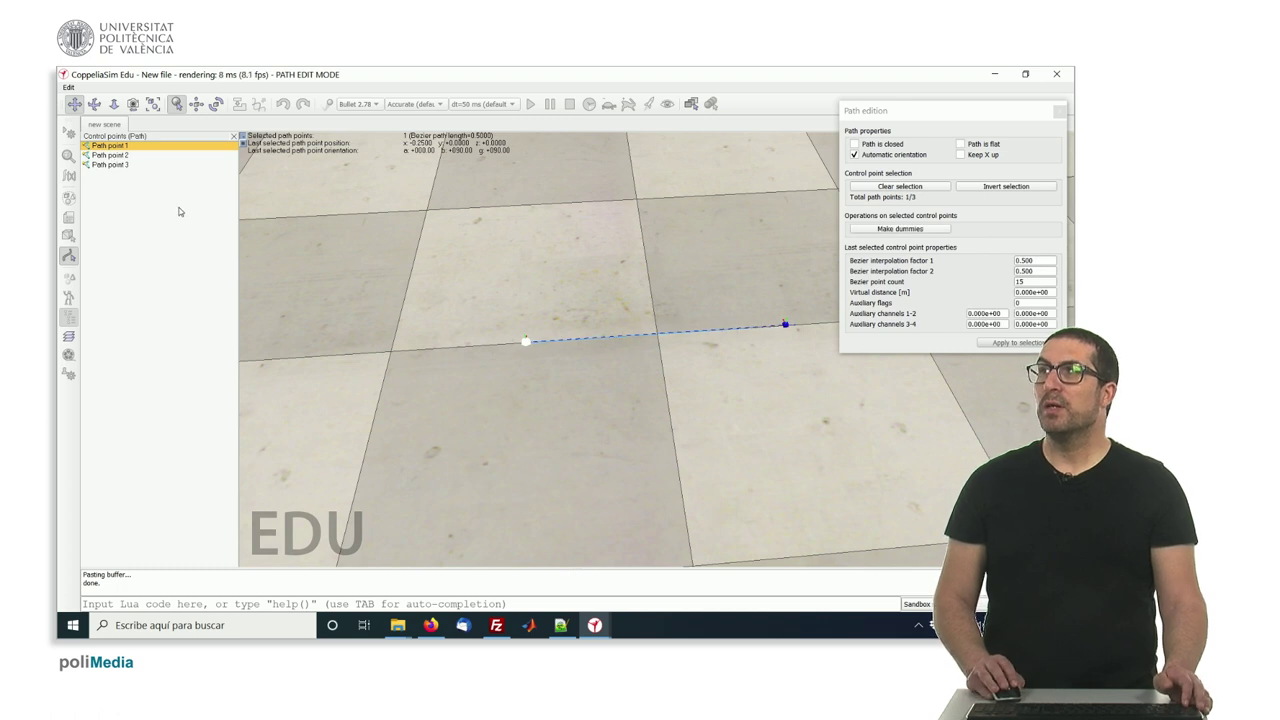
scroll(509, 361, down, 3)
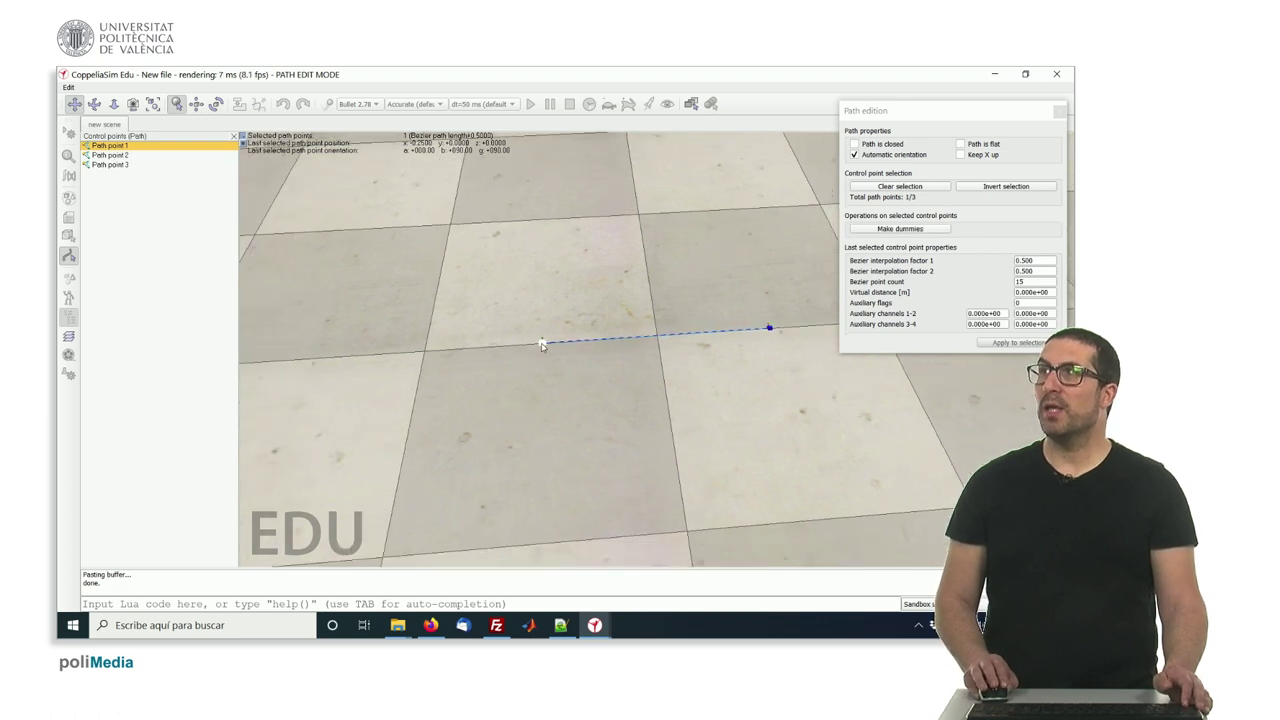
click(197, 106)
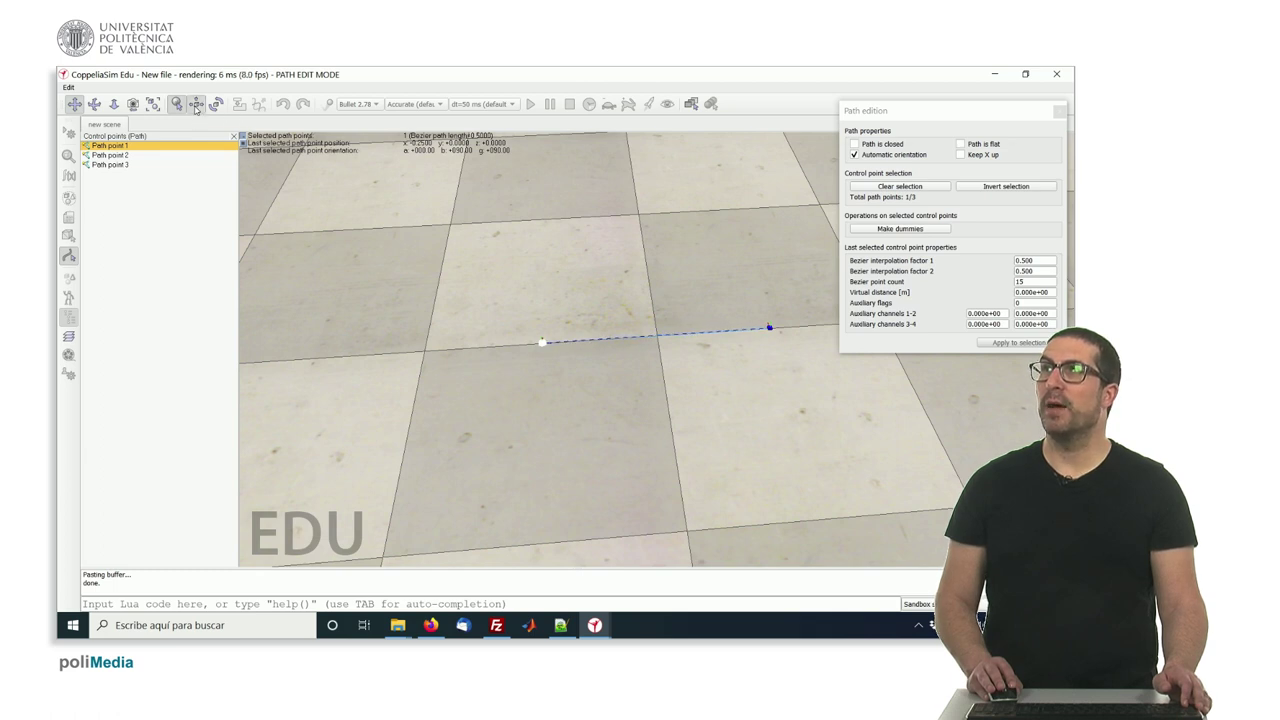
drag(813, 157, 820, 136)
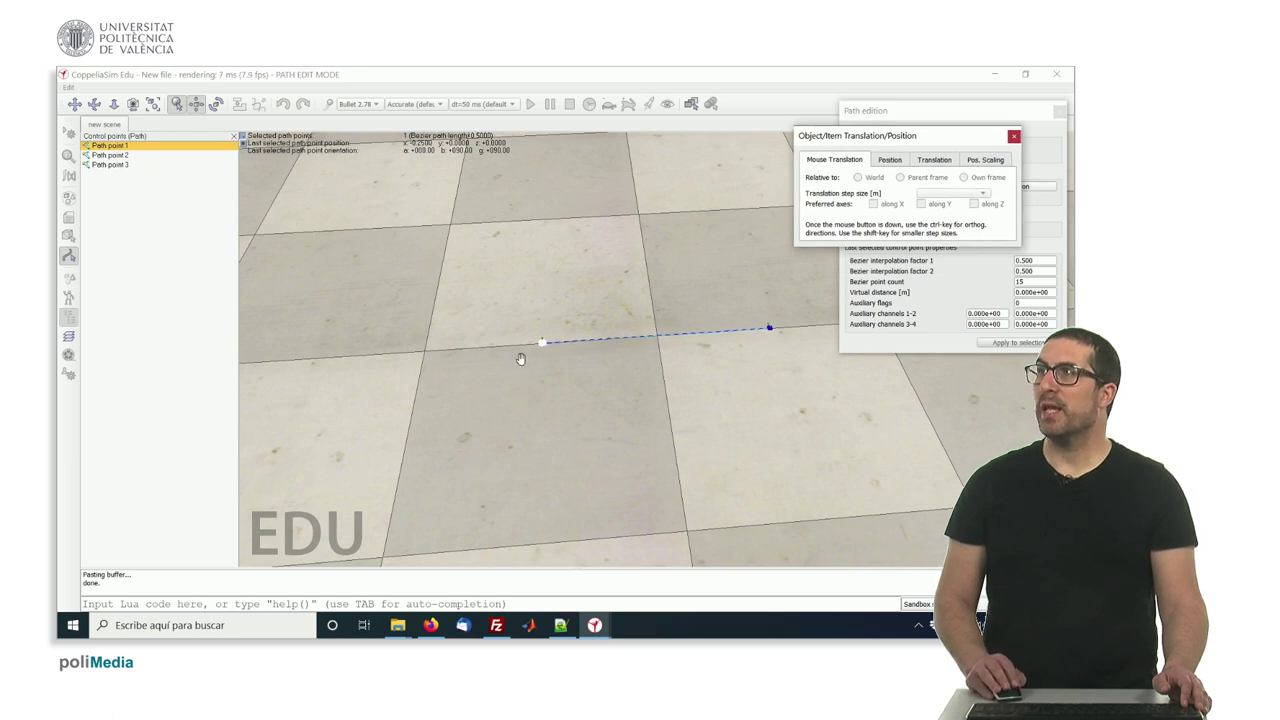
drag(543, 340, 326, 240)
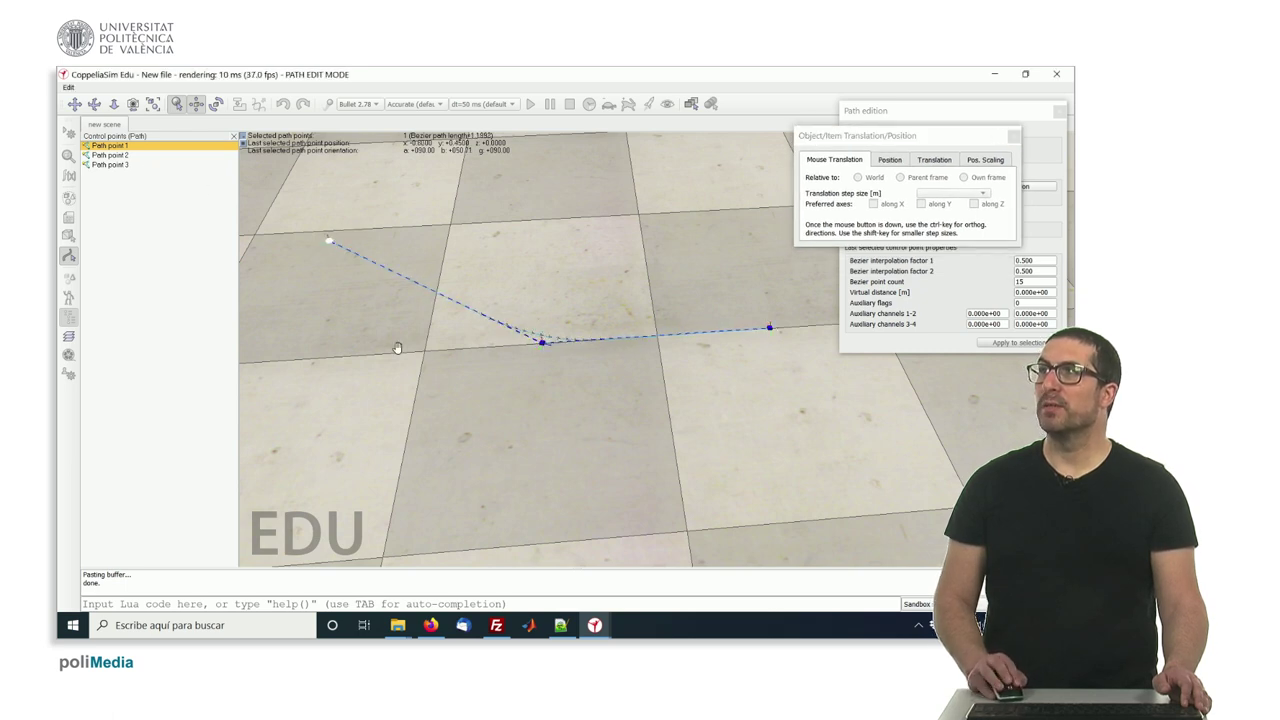
middle_drag(403, 350, 363, 262)
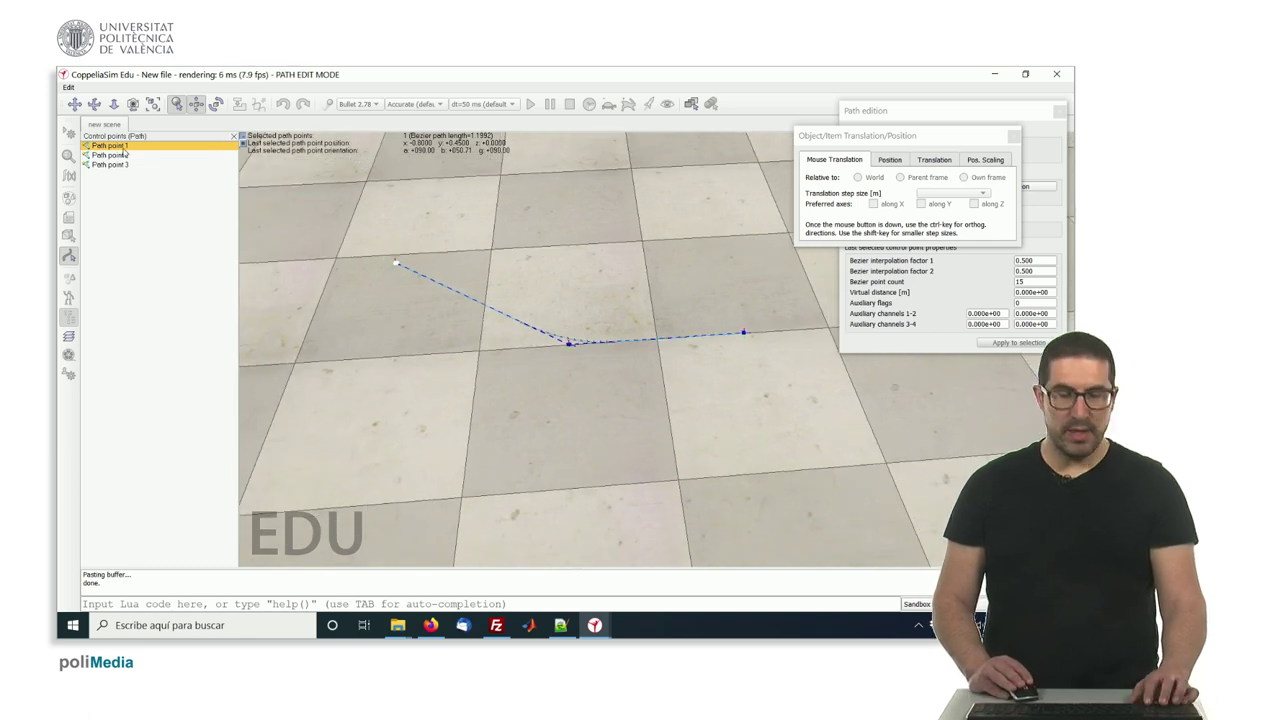
- Paste control points 4 and 5, placing them down-left to bend the path into a loop
key(ctrl+v)
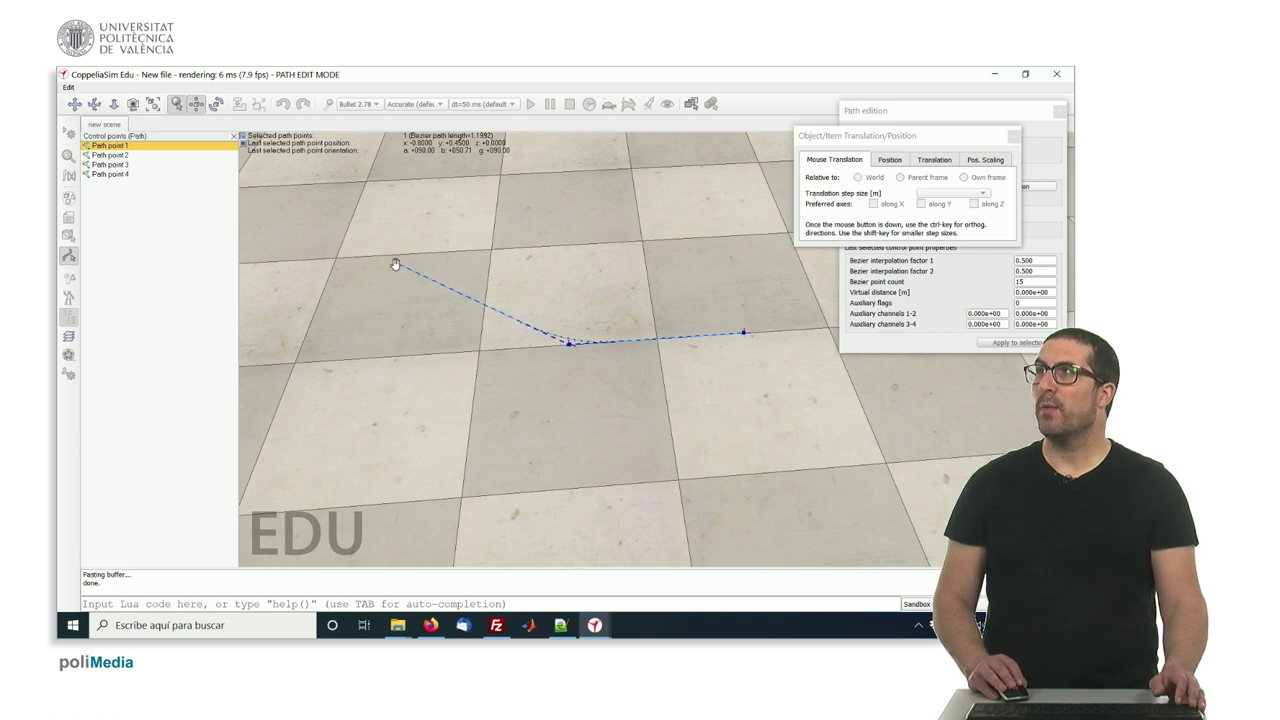
drag(395, 264, 856, 462)
key(ctrl+v)
key(ctrl+v)
click(827, 435)
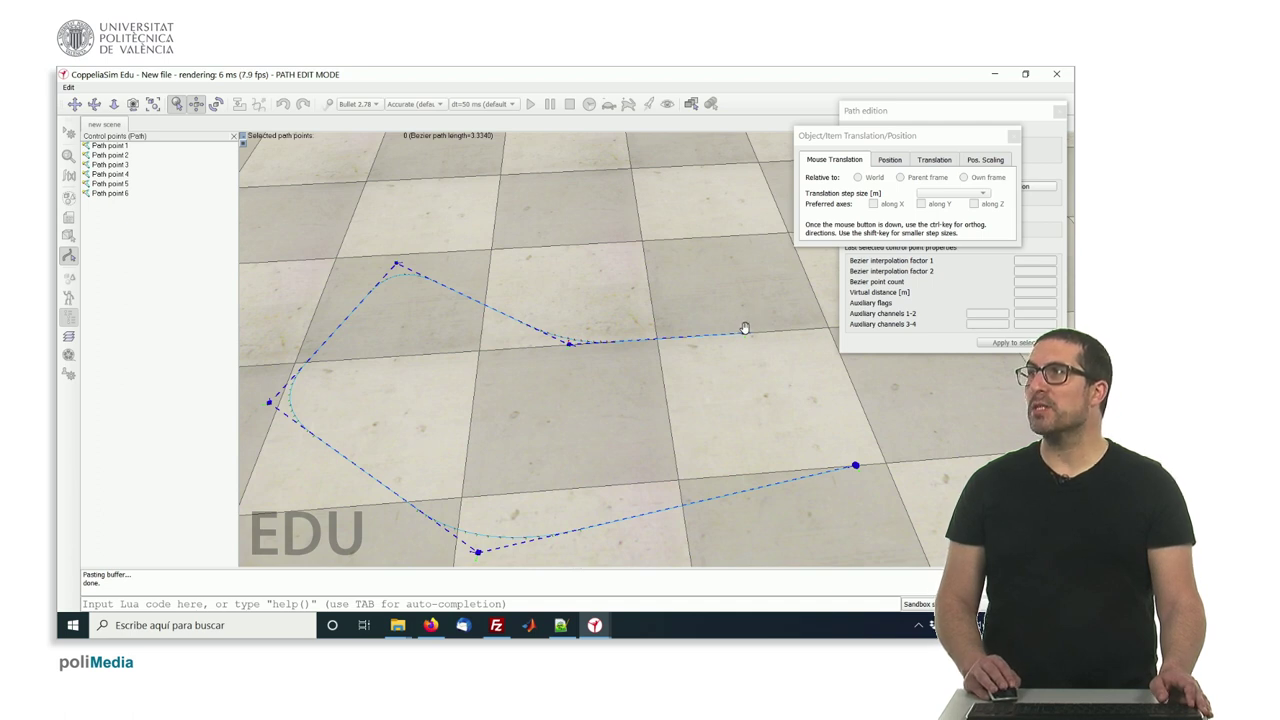
click(113, 146)
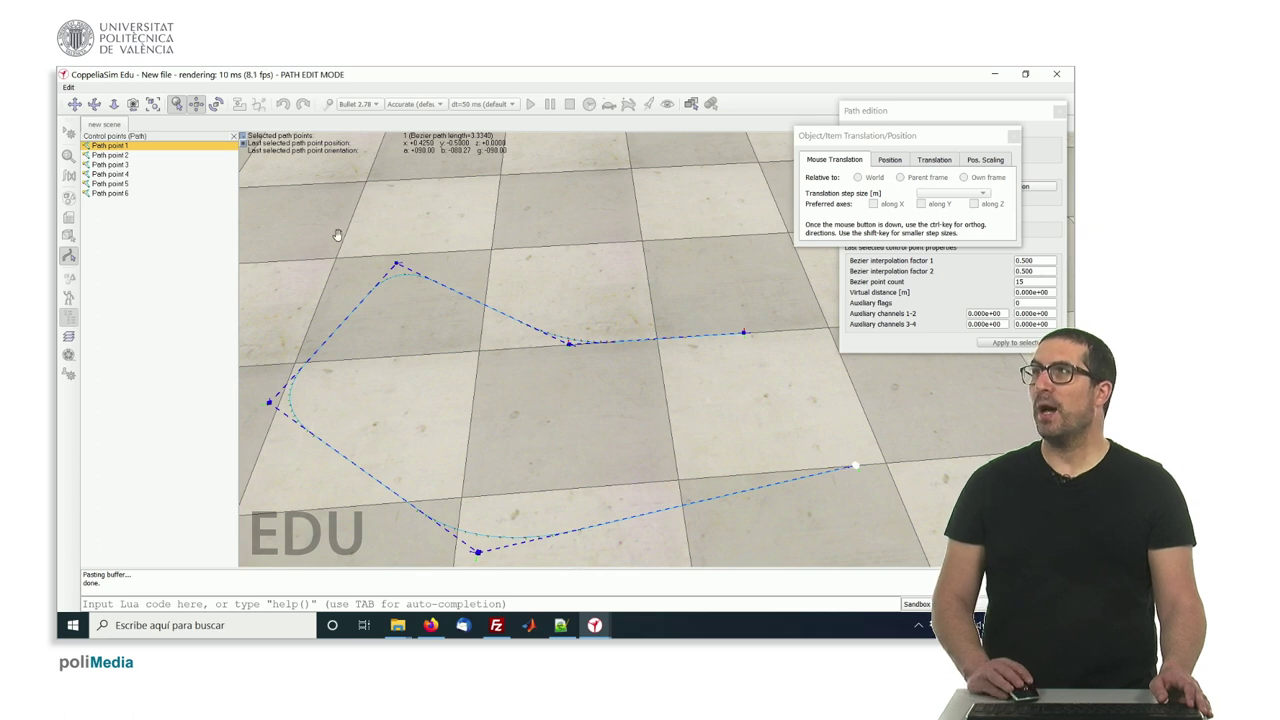
- Select Path point 6, the last of the six control points
click(109, 193)
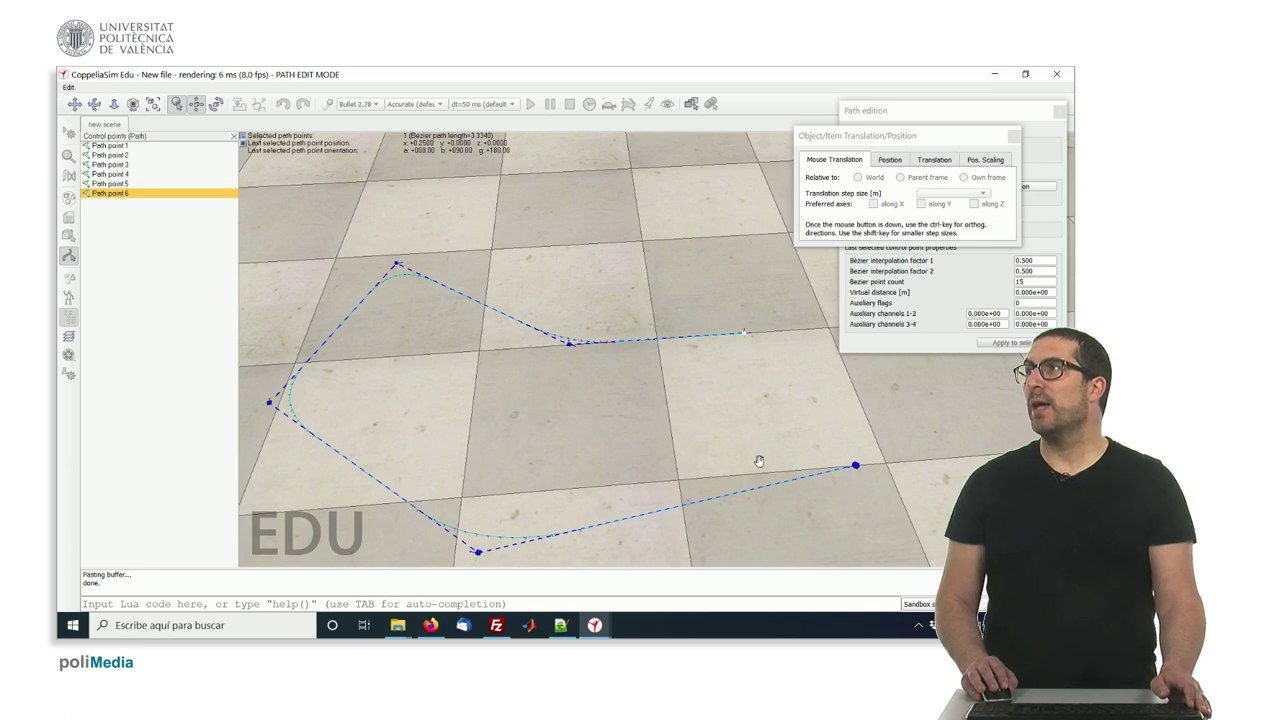
click(1014, 138)
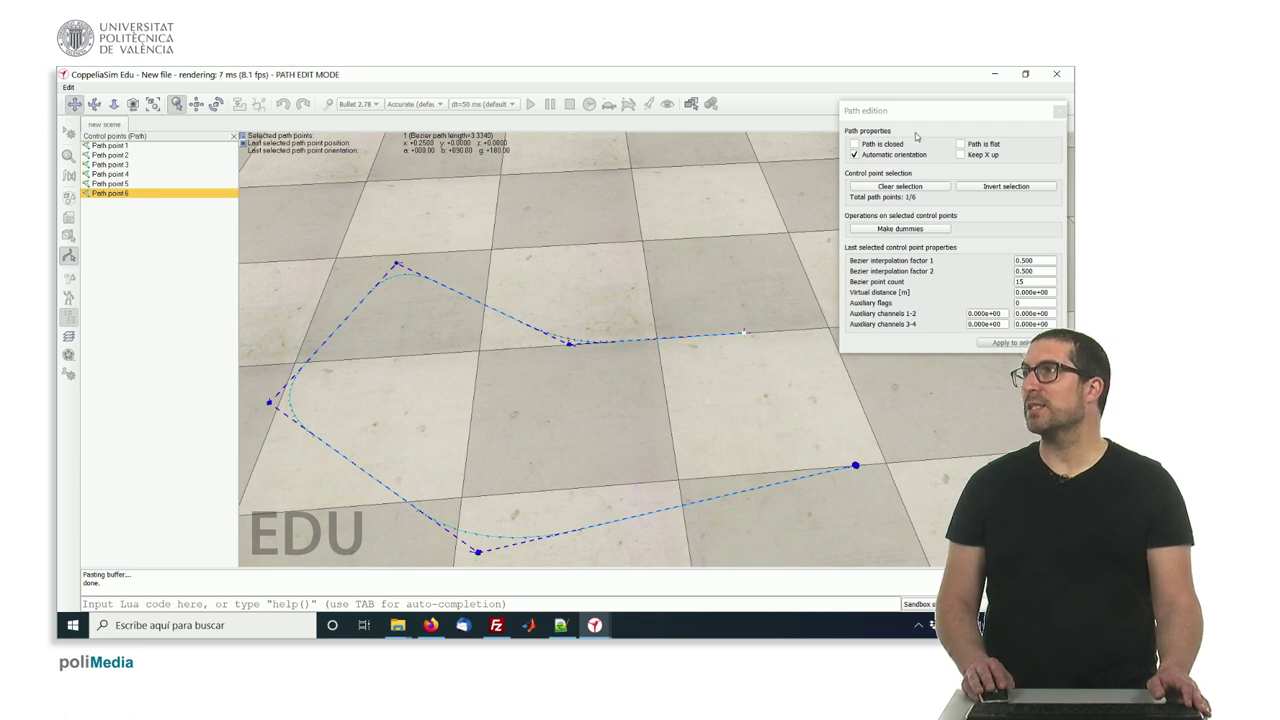
click(1037, 146)
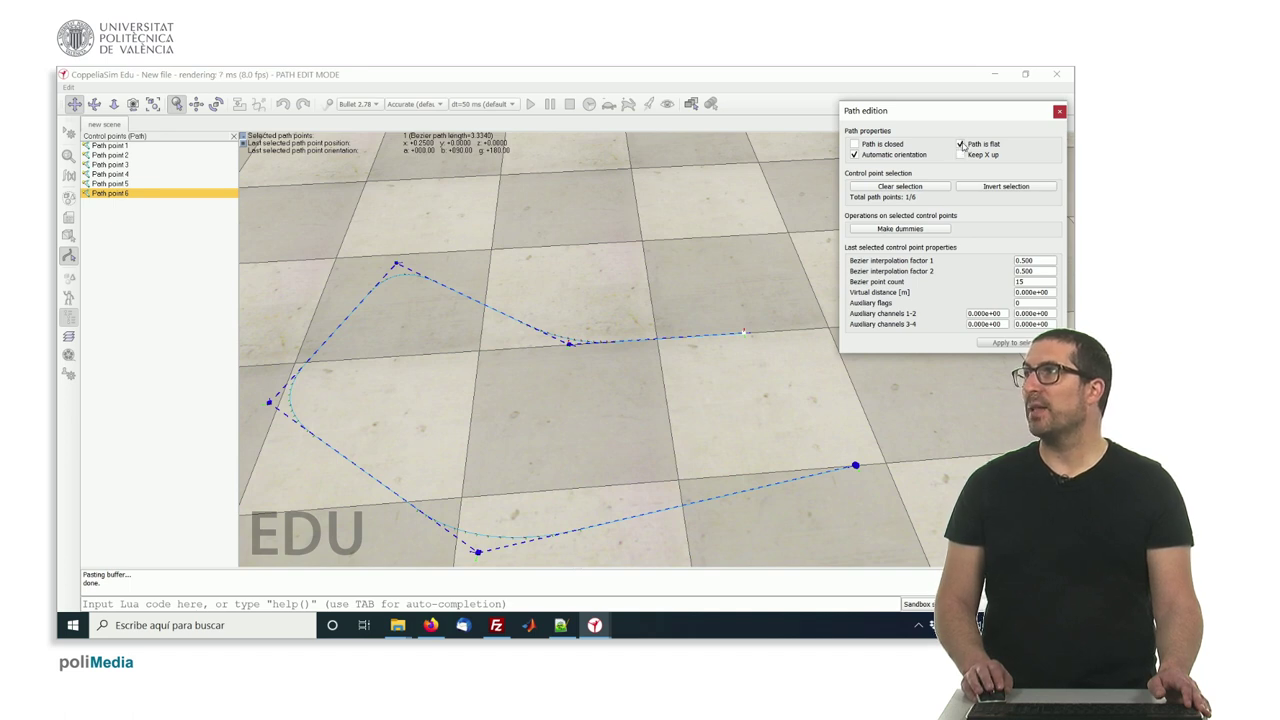
click(961, 145)
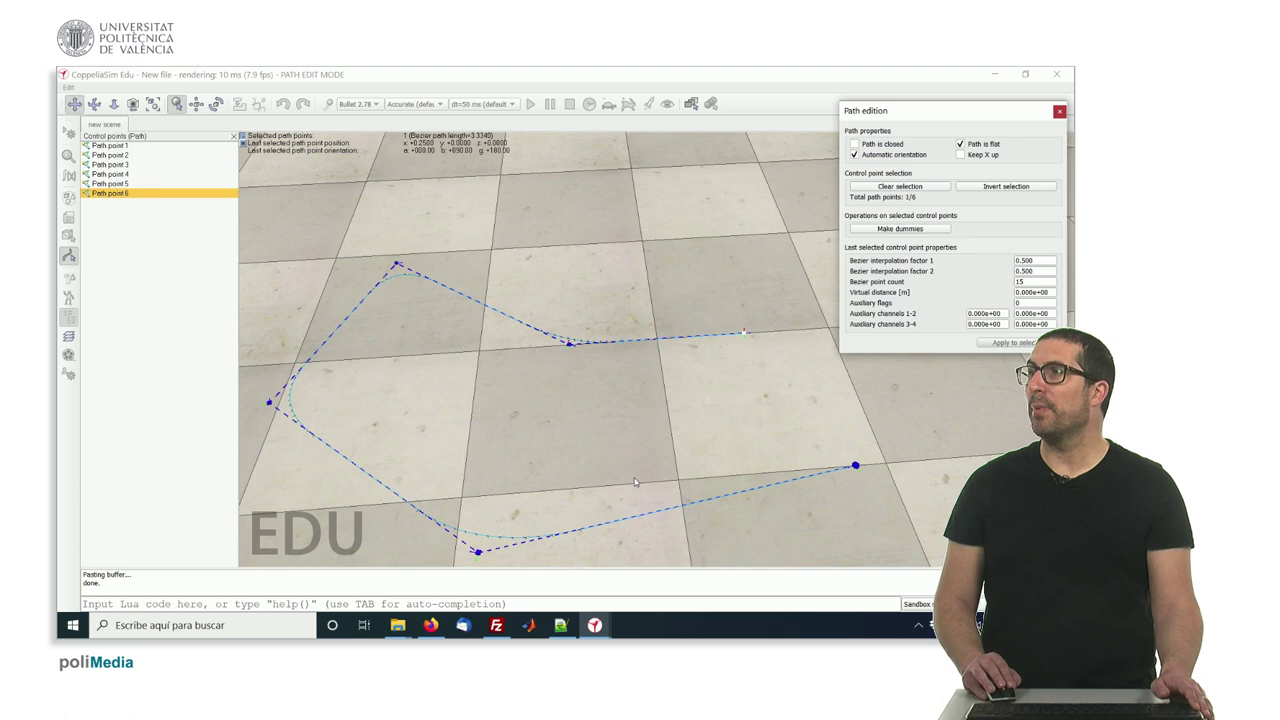
drag(510, 504, 424, 370)
- Turn on Keep X up for the path points and inspect their orientation markers
scroll(565, 412, up, 5)
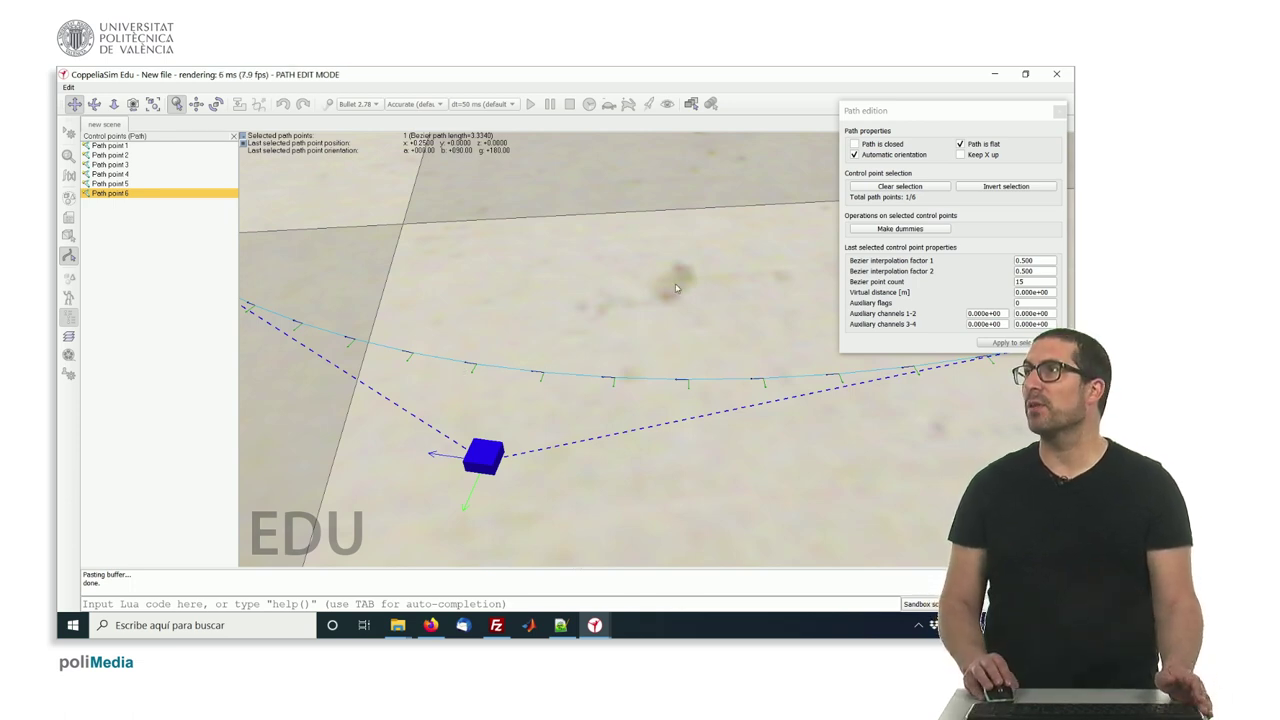
click(983, 157)
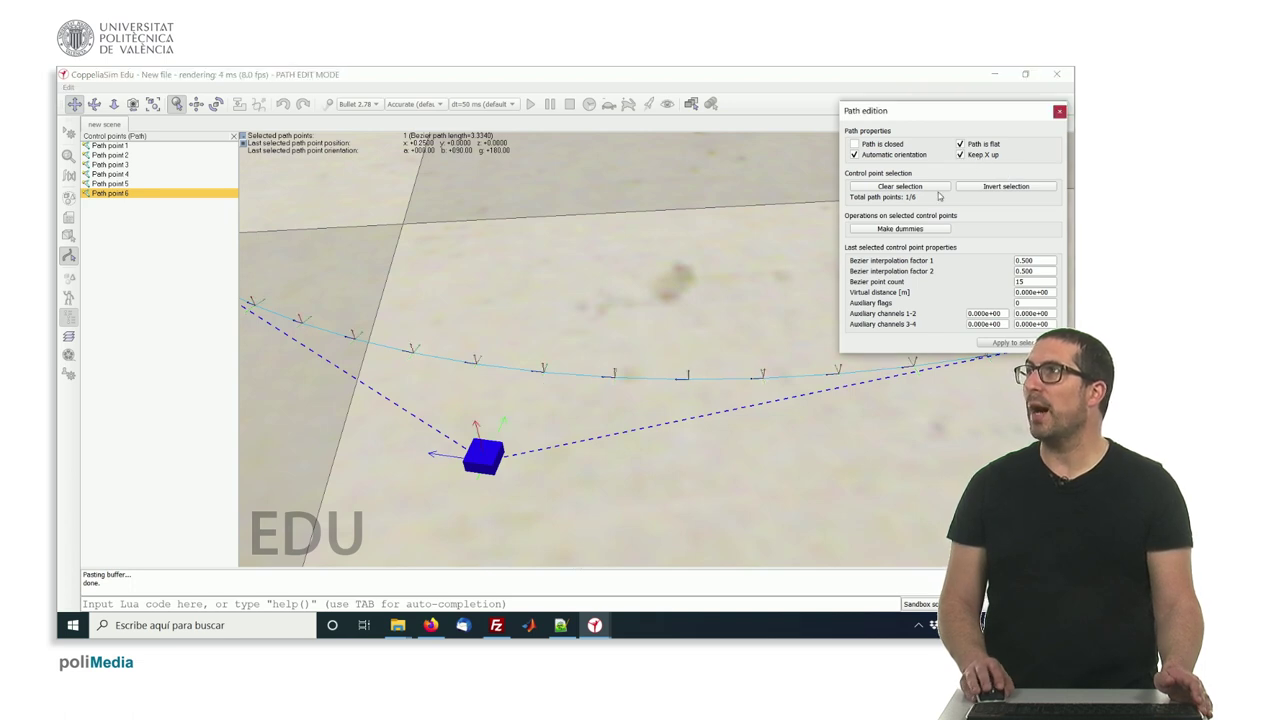
scroll(497, 410, up, 5)
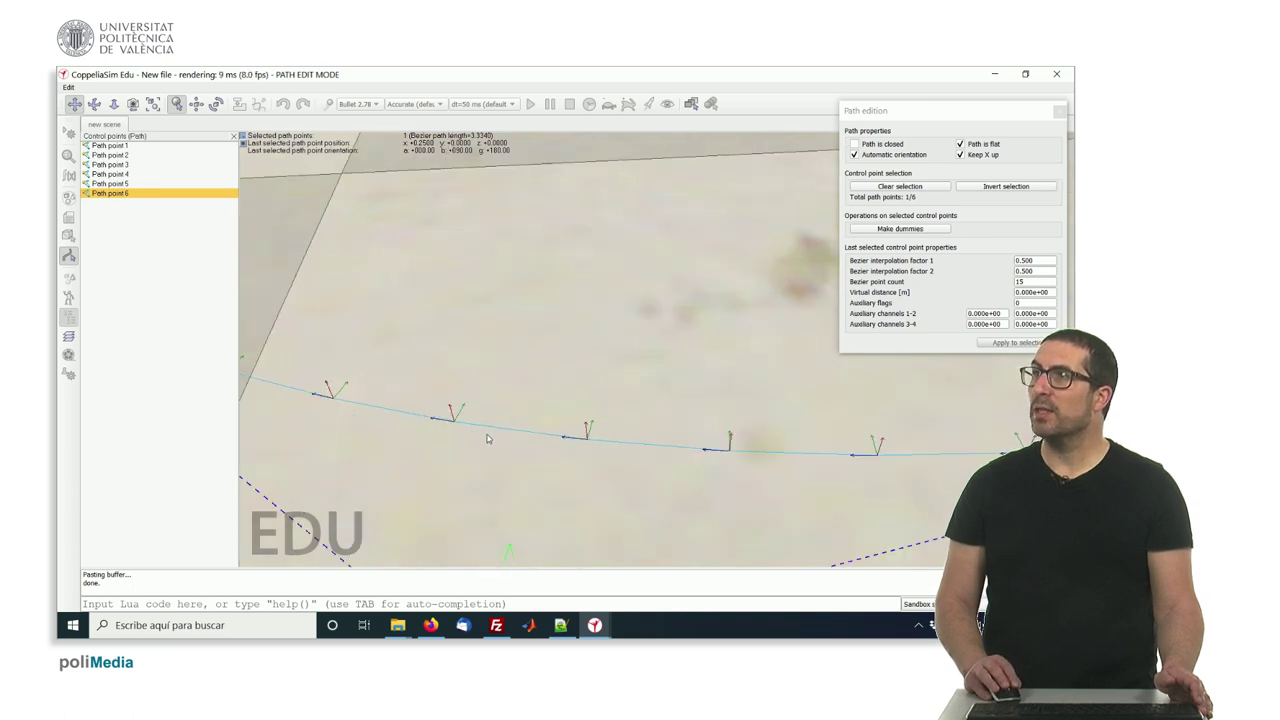
scroll(600, 466, down, 5)
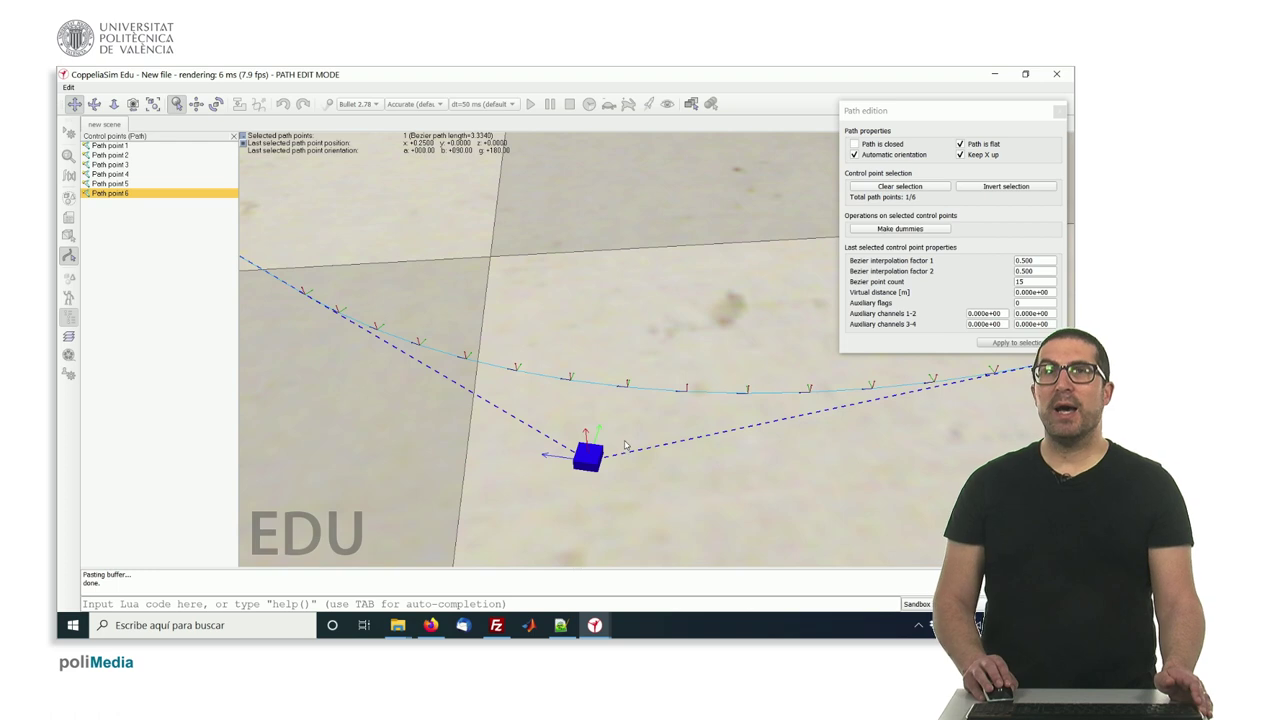
scroll(645, 447, down, 5)
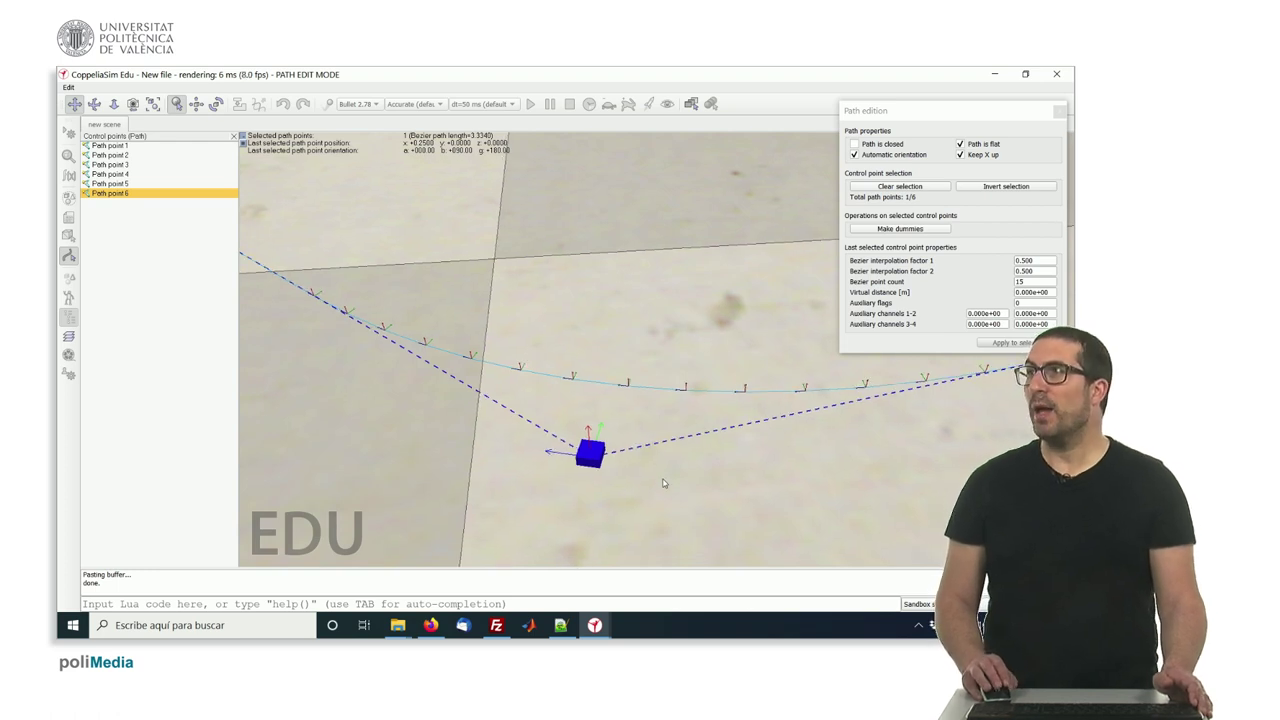
scroll(630, 445, down, 2)
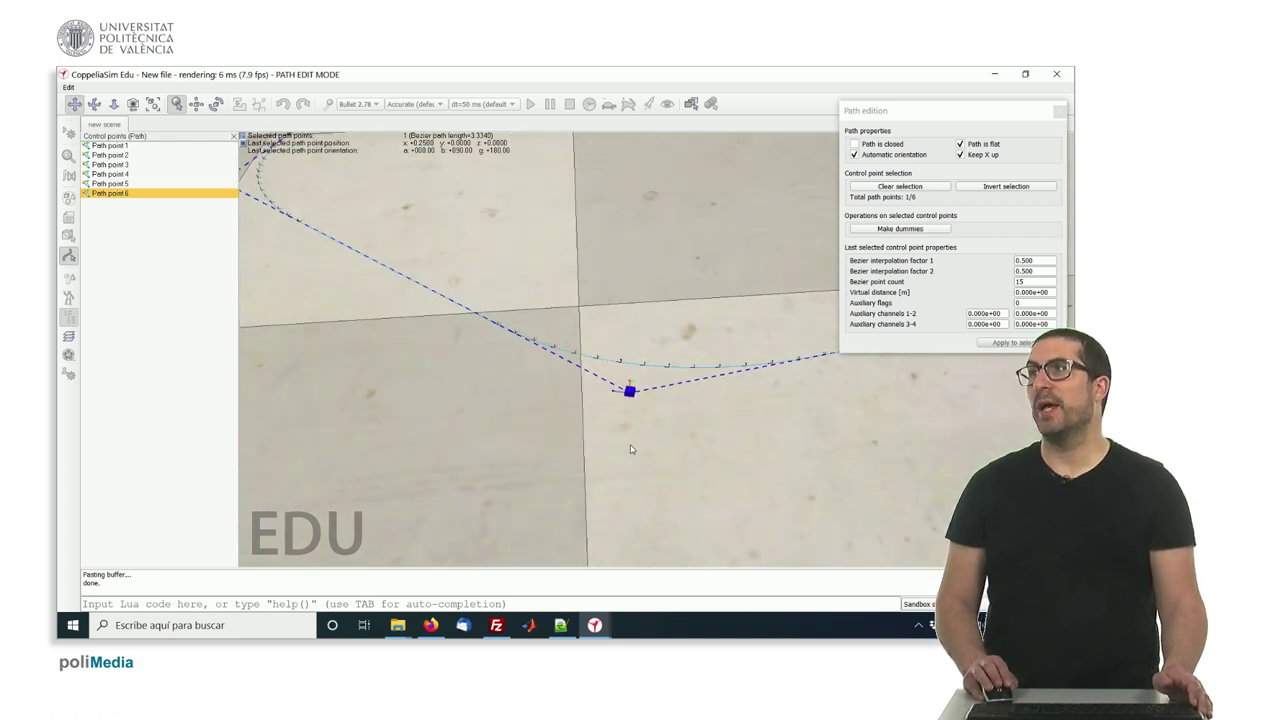
middle_drag(630, 445, 628, 450)
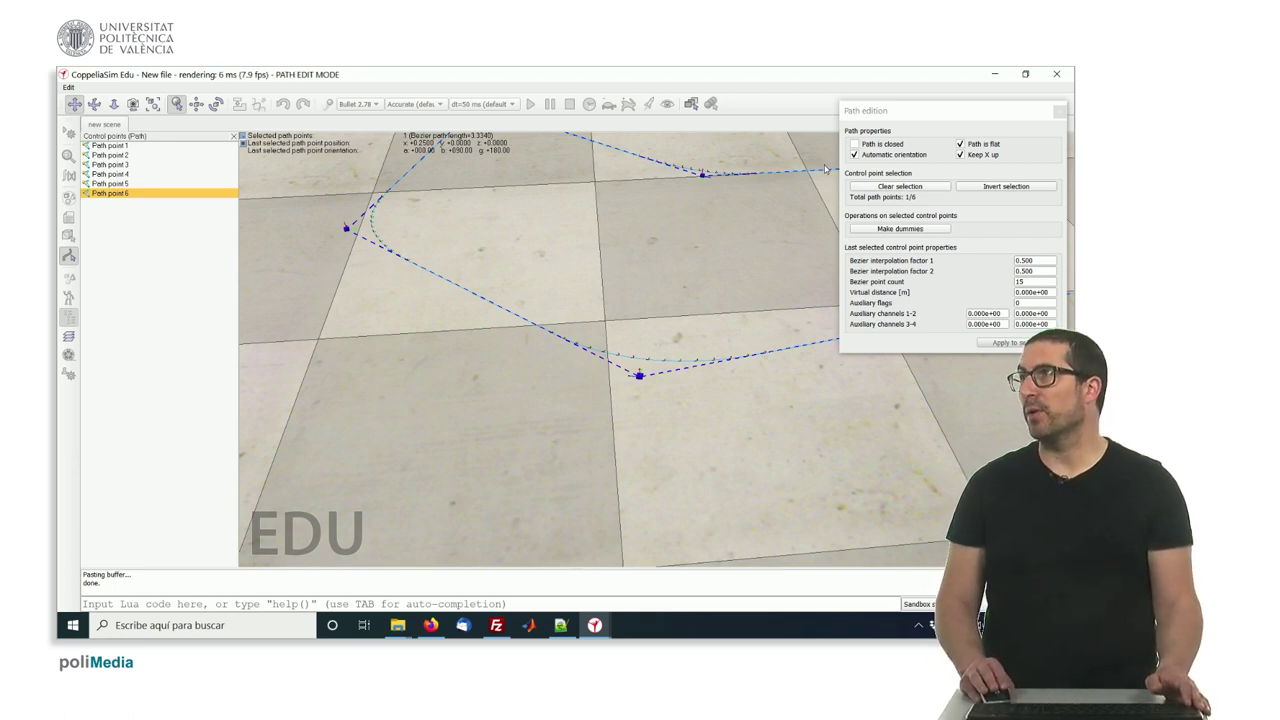
- Check 'Path is closed' so the path loops, with Bezier length 3.7569
click(855, 145)
drag(607, 301, 531, 355)
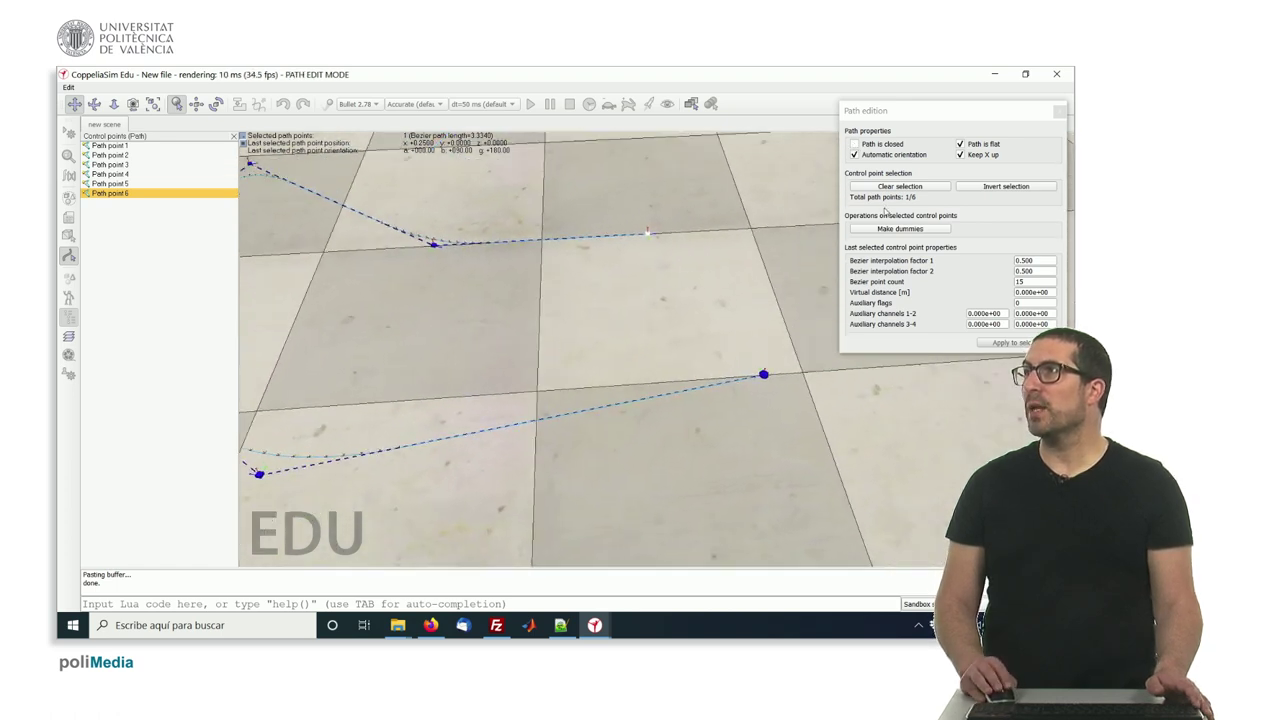
click(886, 146)
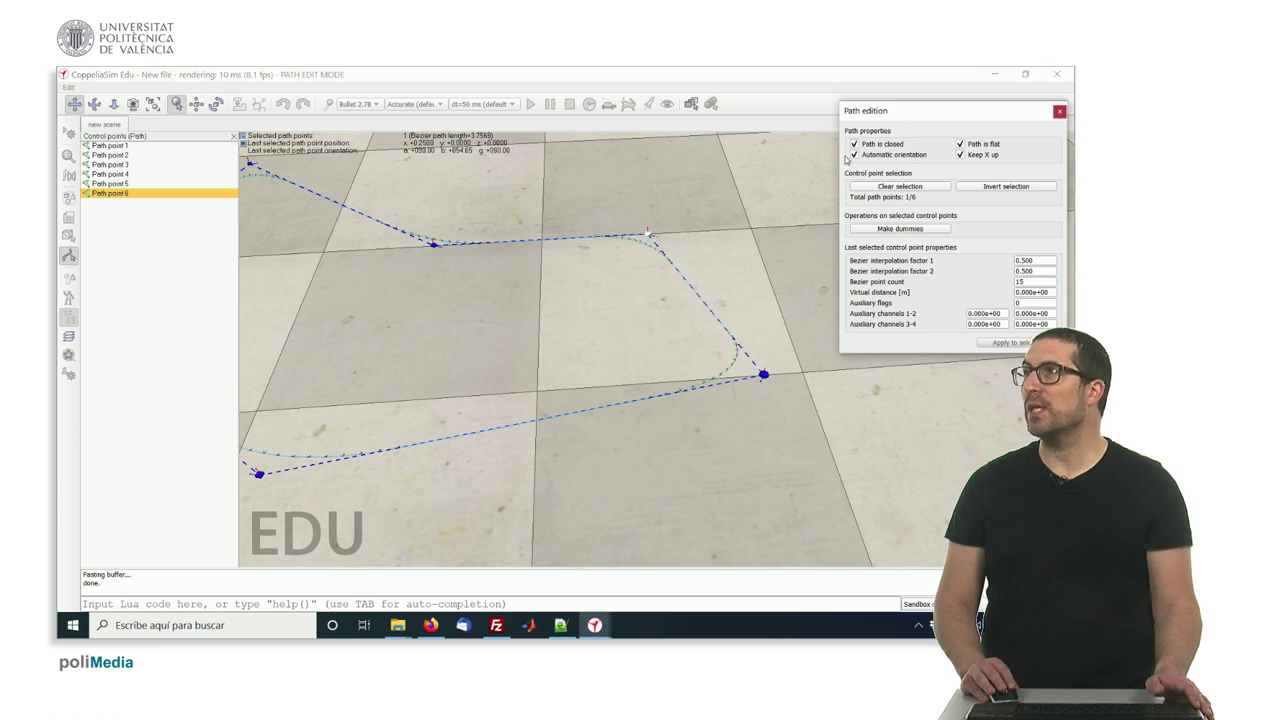
- Leave path edit mode keeping the changes, then view the whole closed loop of length 3.757
click(1059, 111)
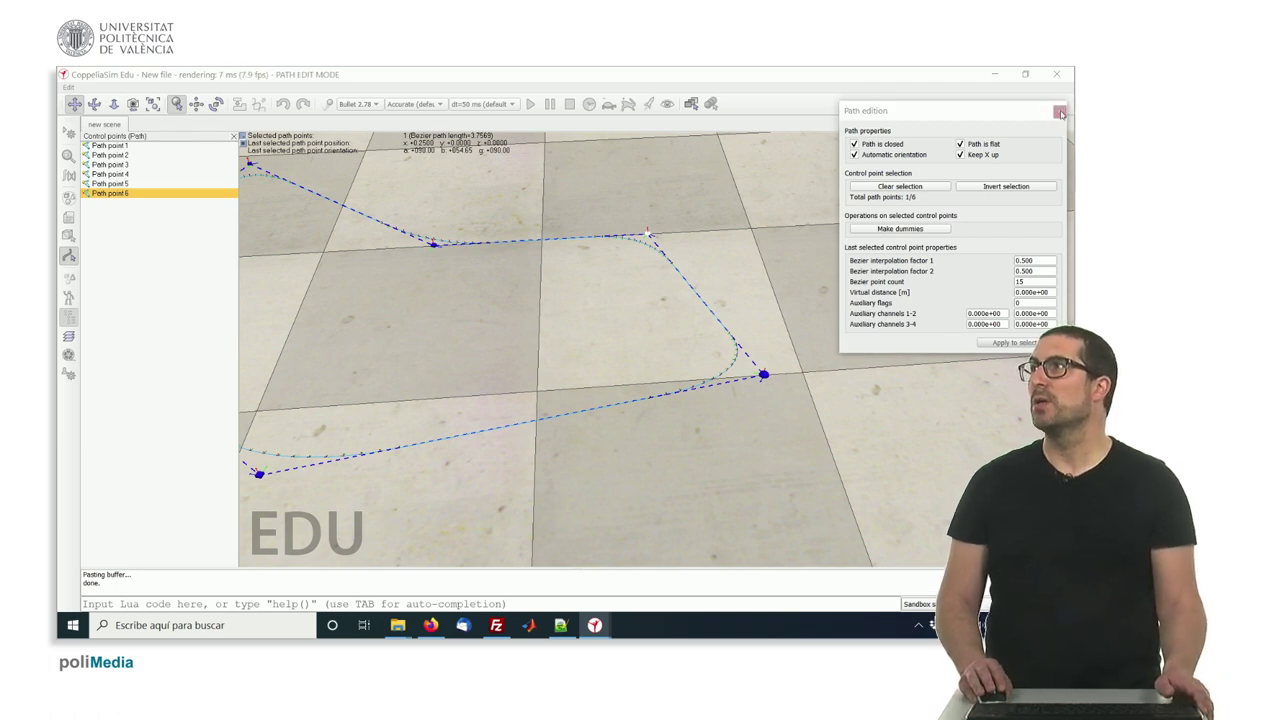
click(577, 360)
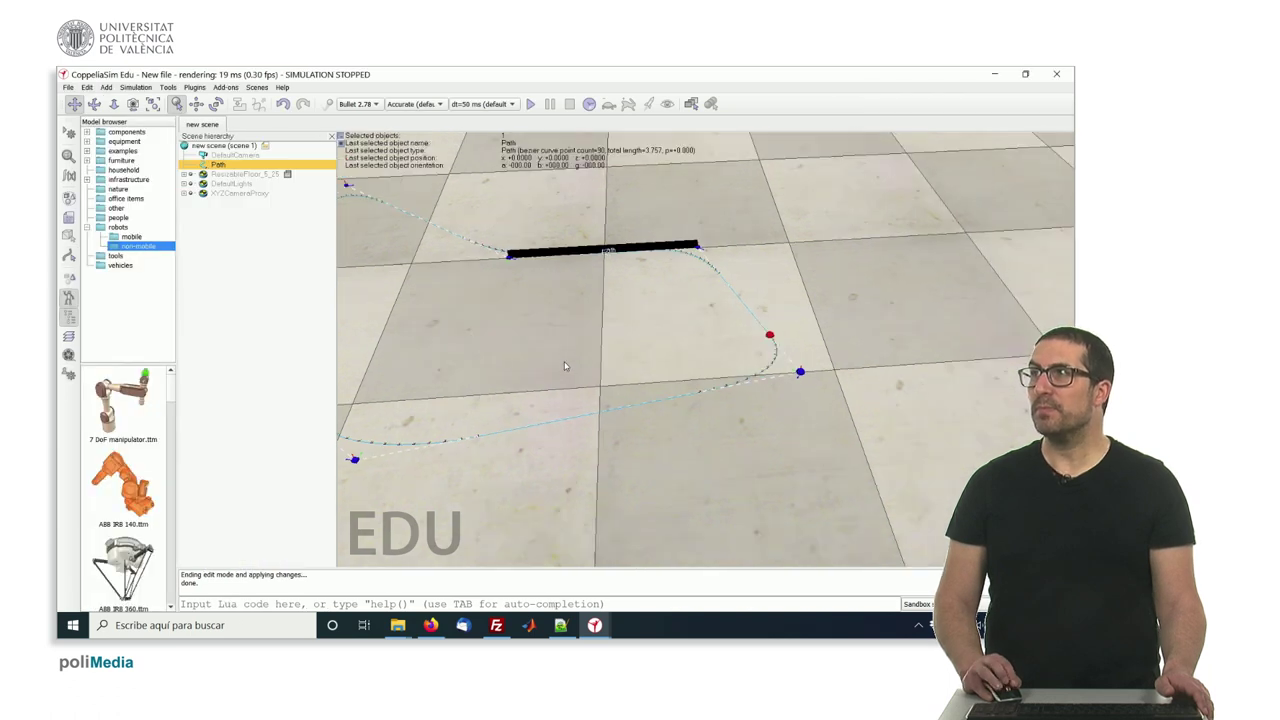
middle_drag(564, 366, 628, 361)
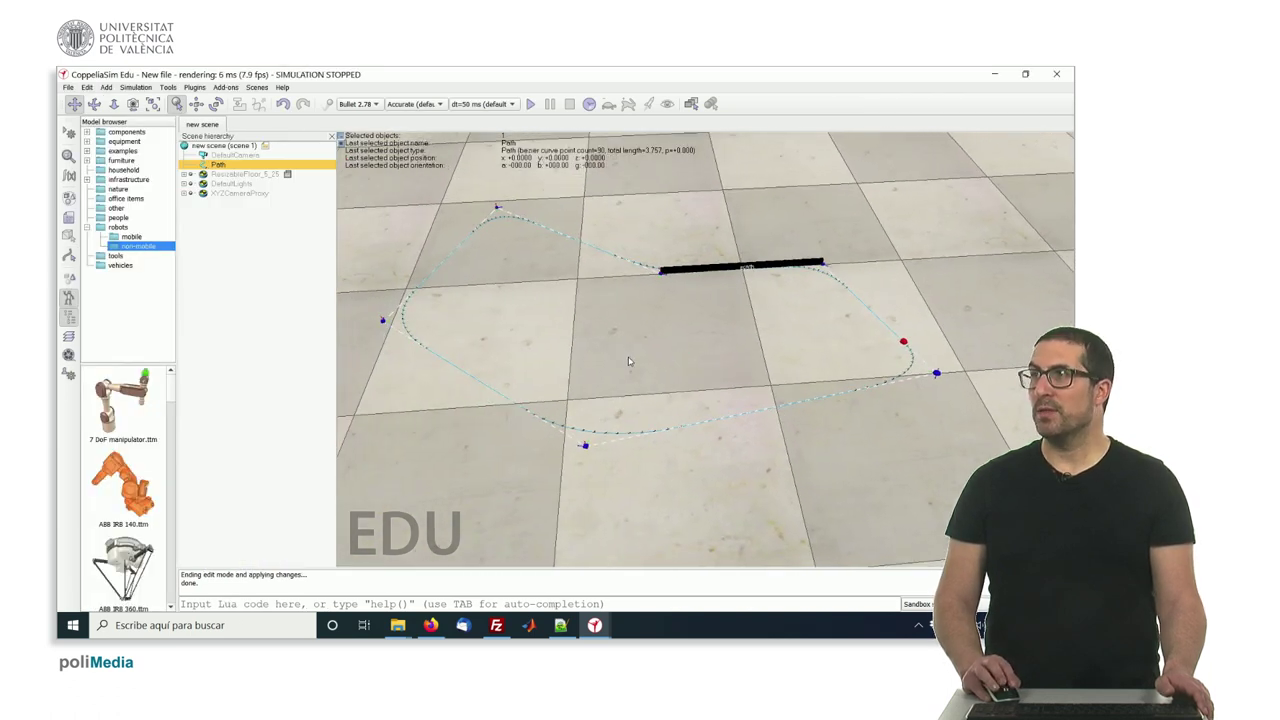
- Save the scene as 'test' as a CoppeliaSim scene, then reopen the File menu to close it
click(68, 87)
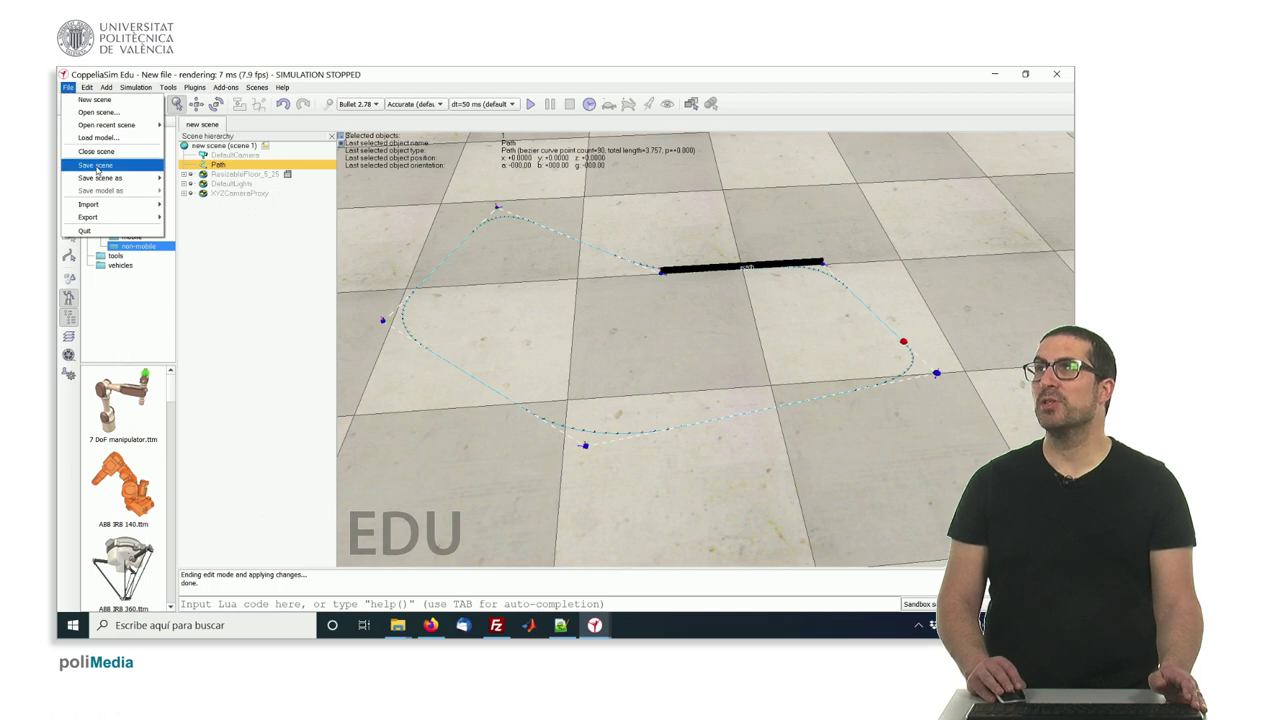
mouse_move(122, 178)
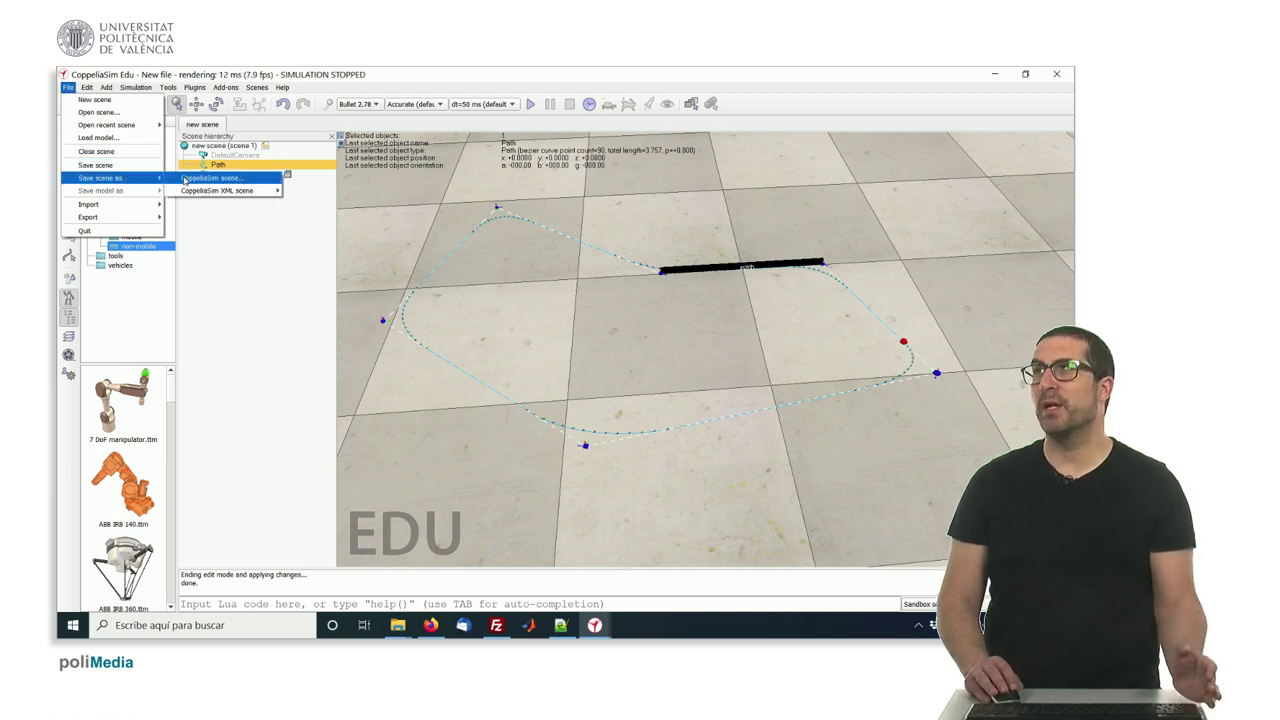
click(184, 179)
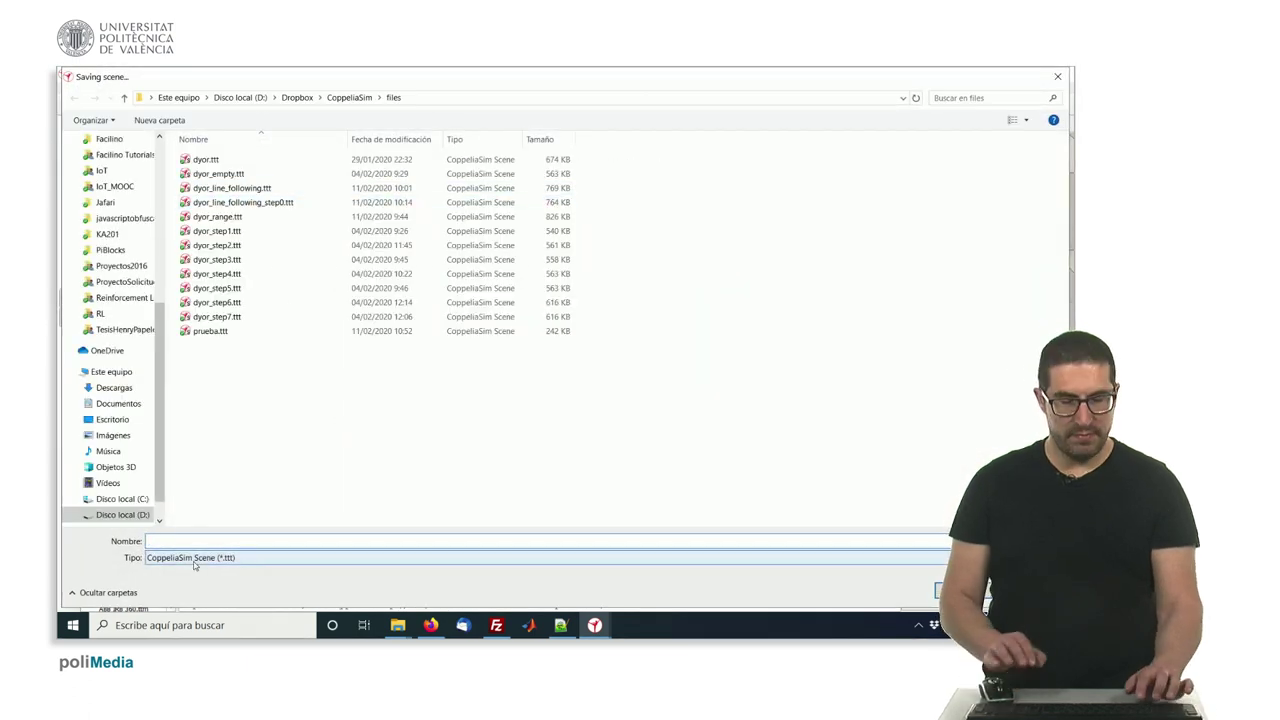
text(test)
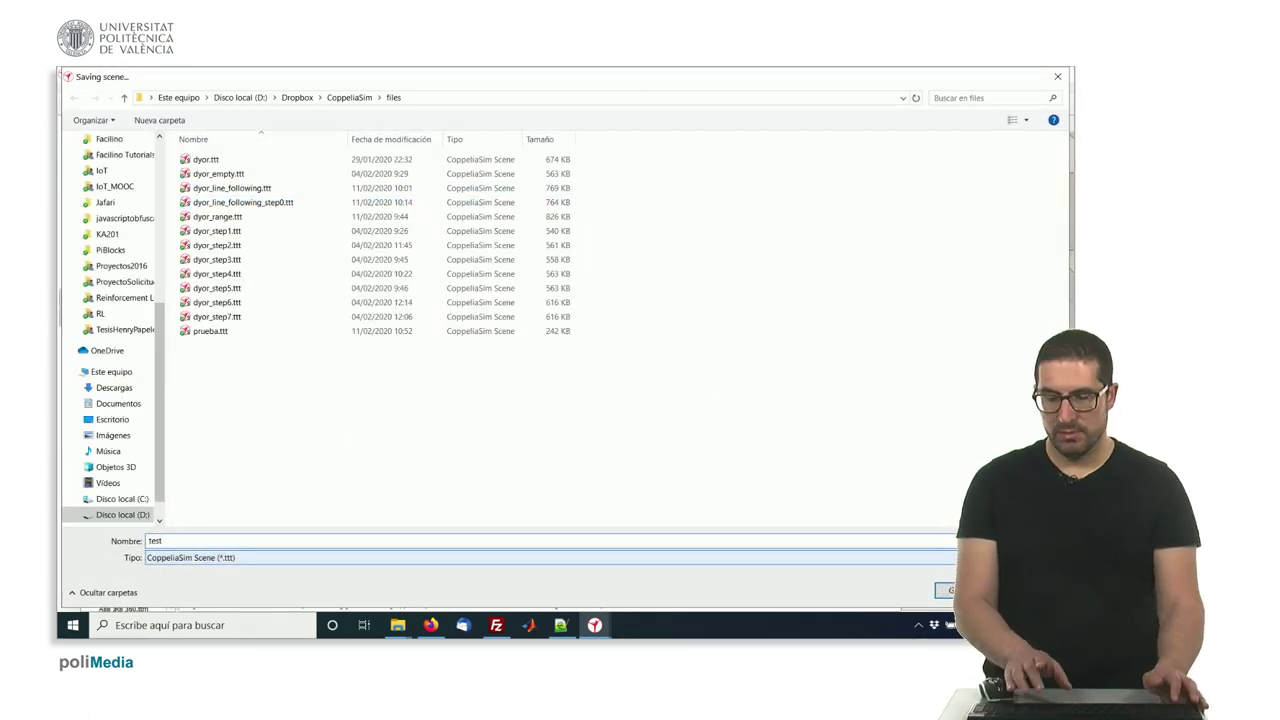
key(Return)
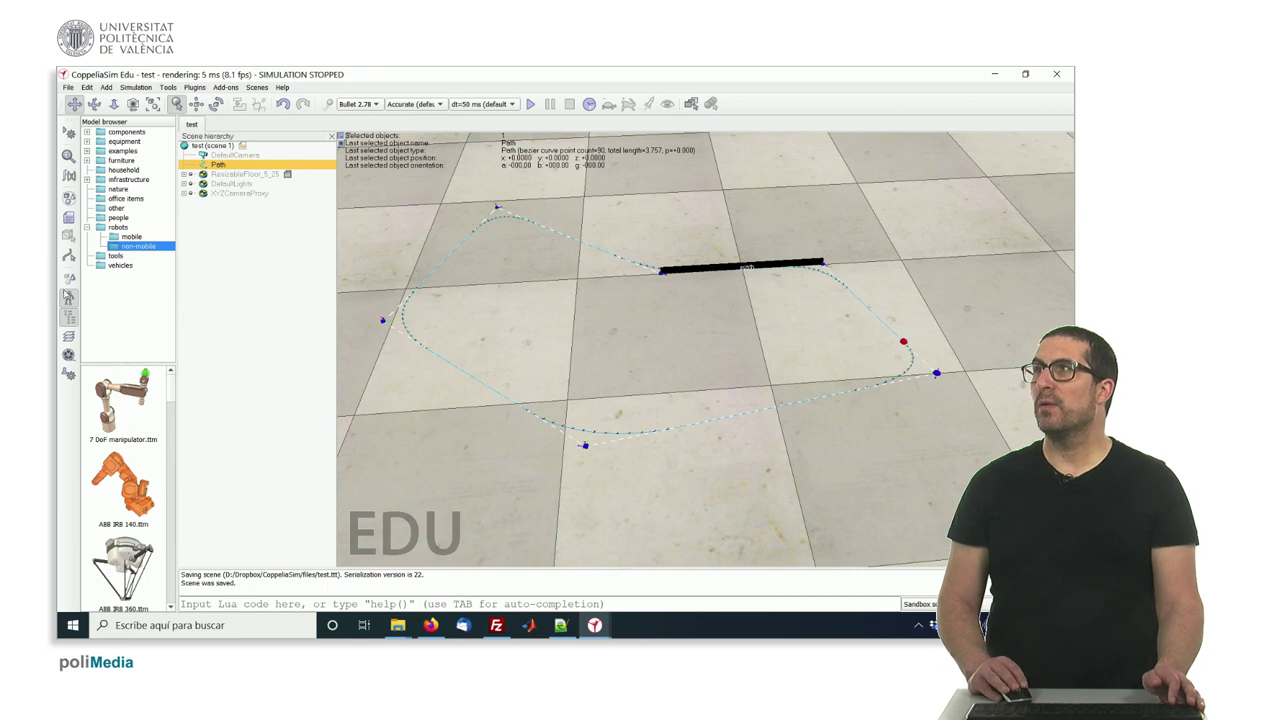
click(68, 88)
- Close the test scene, then reopen test.ttt from recent scenes and view its black loop
click(96, 151)
click(68, 88)
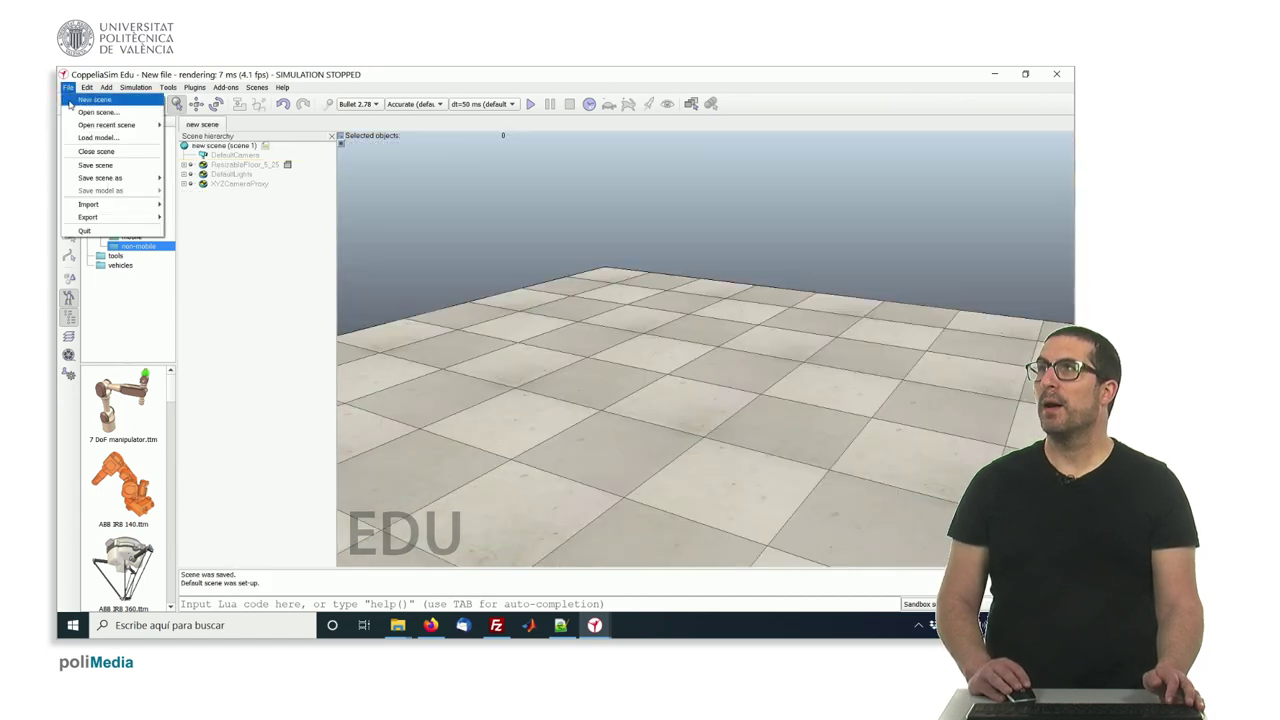
mouse_move(106, 124)
click(198, 125)
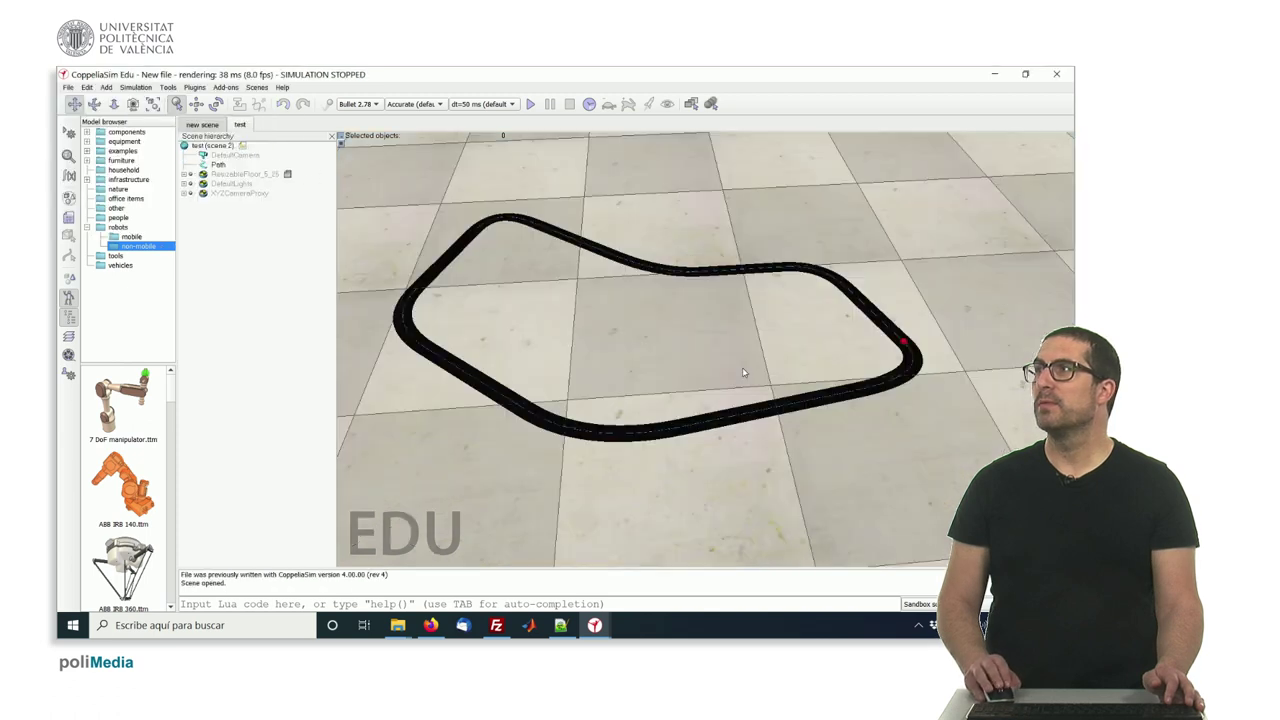
middle_drag(734, 384, 922, 432)
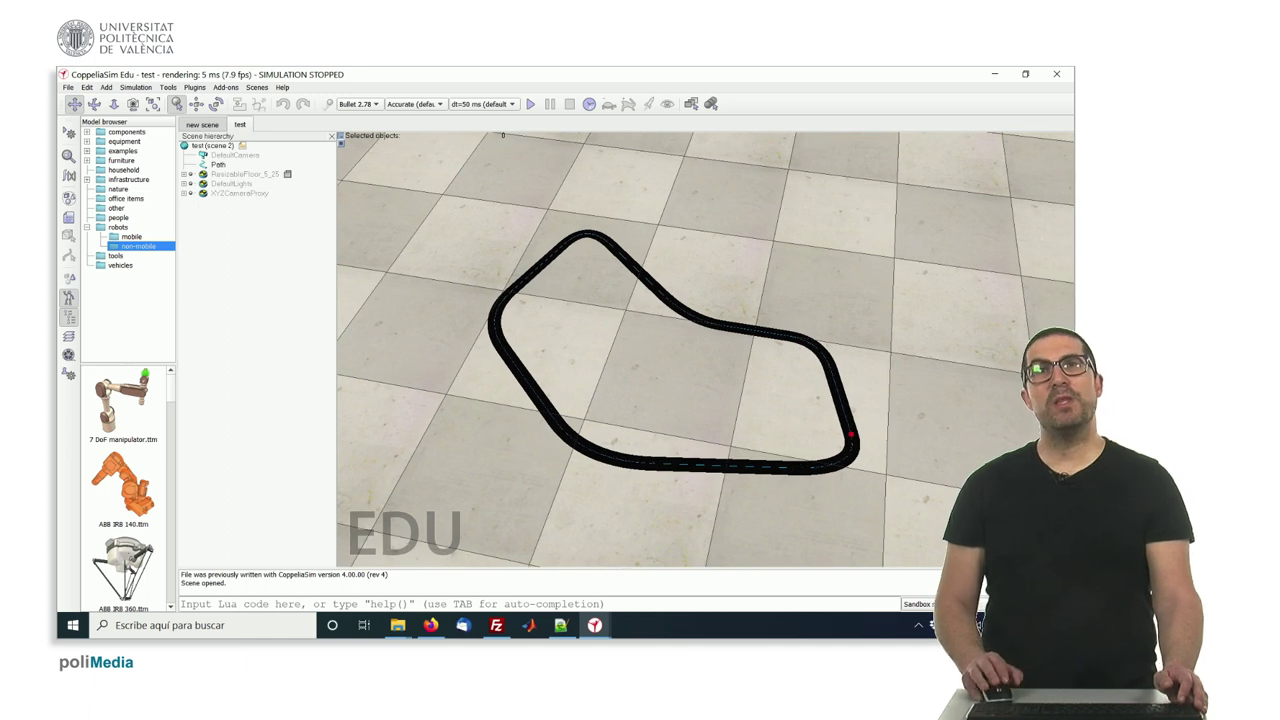